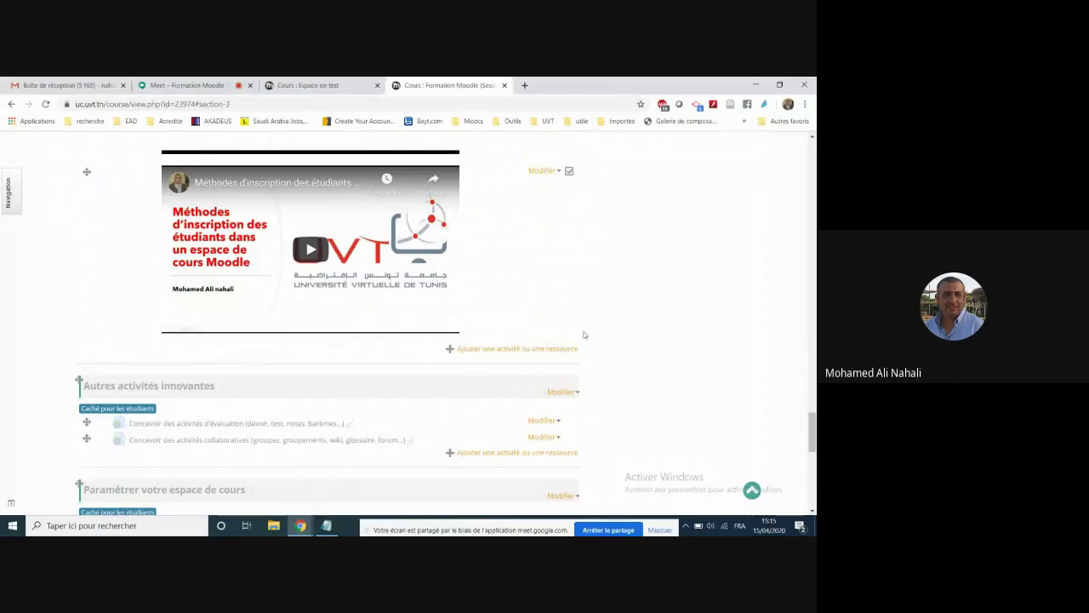
Switch from the Formation Moodle course to the Espace de test course and look over its sections
scroll(585, 334, up, 1)
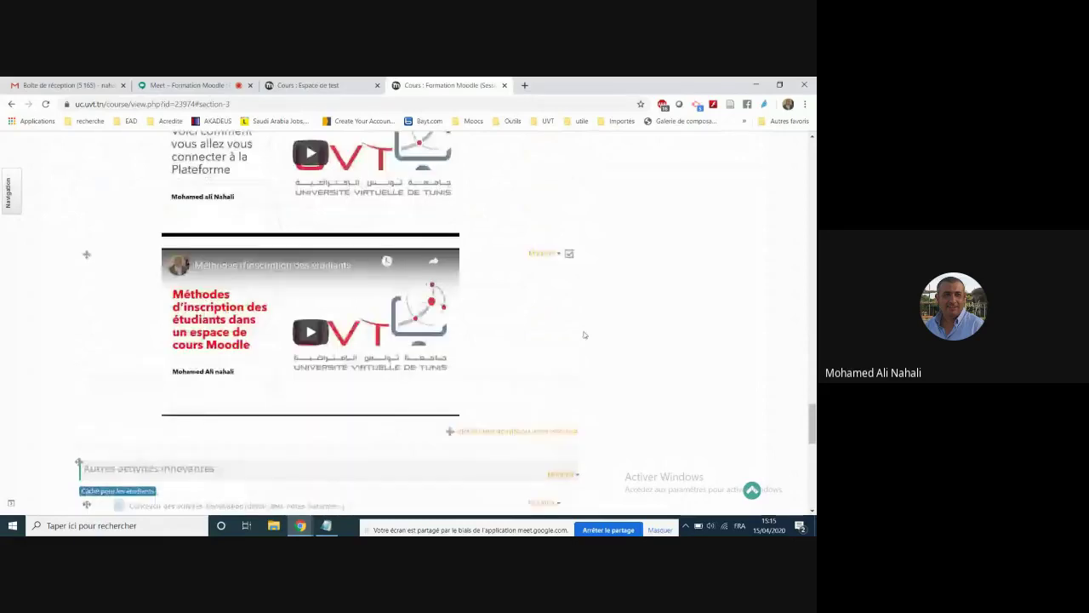
scroll(523, 338, up, 1)
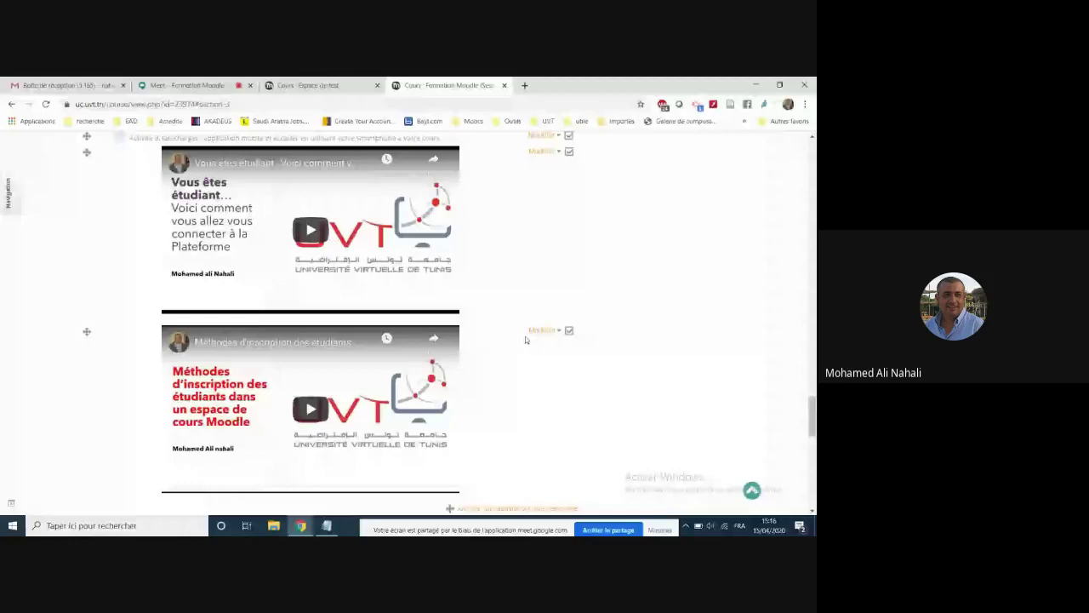
click(337, 85)
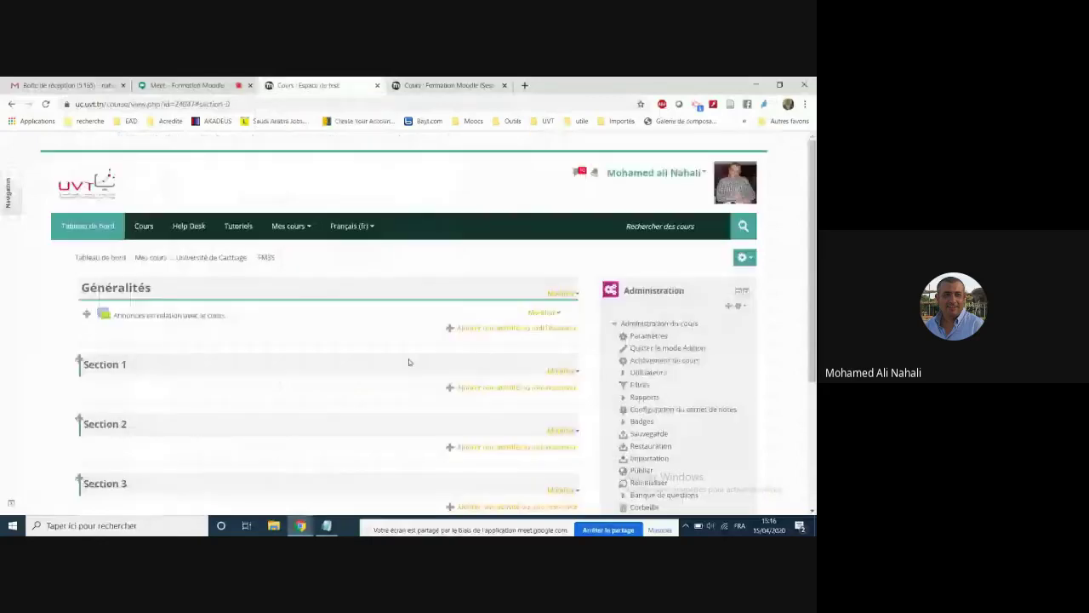
scroll(412, 382, down, 2)
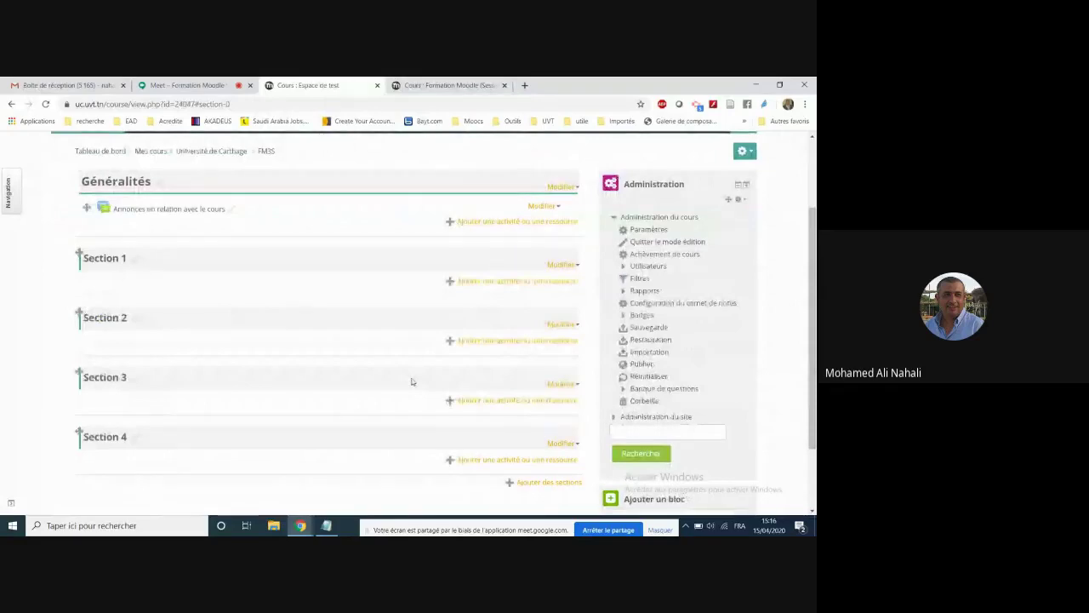
scroll(411, 382, up, 2)
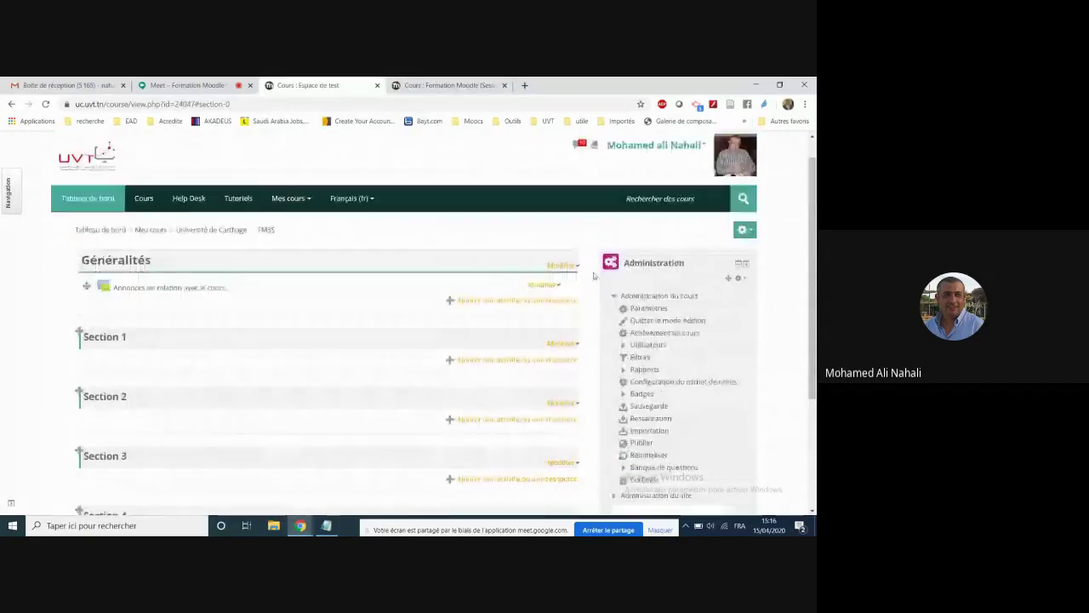
Turn off the test course's editing mode, view the page without editing controls, and turn editing back on
click(667, 348)
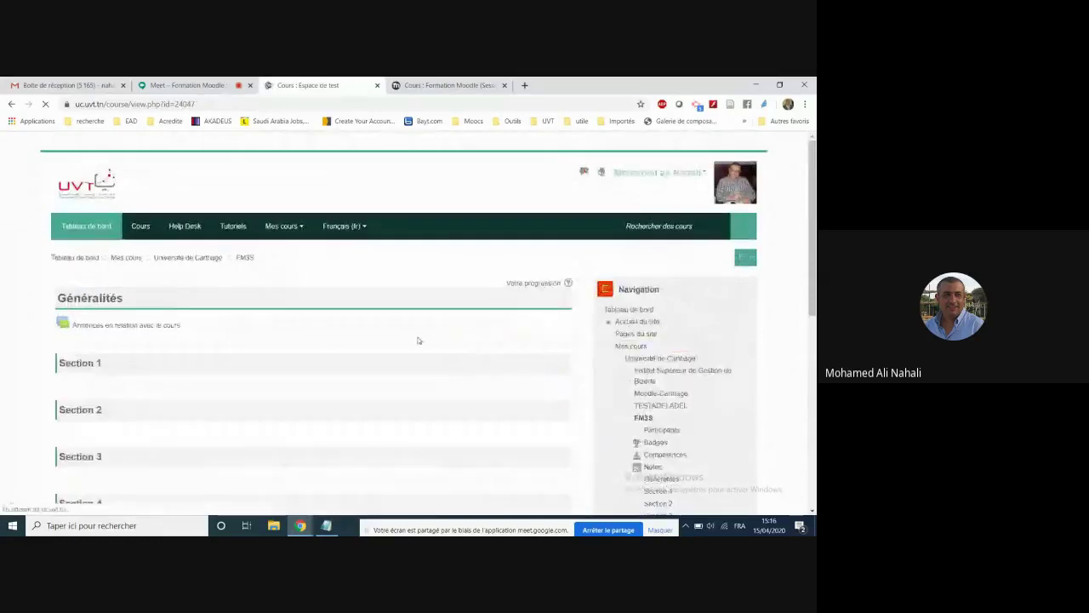
scroll(418, 340, down, 2)
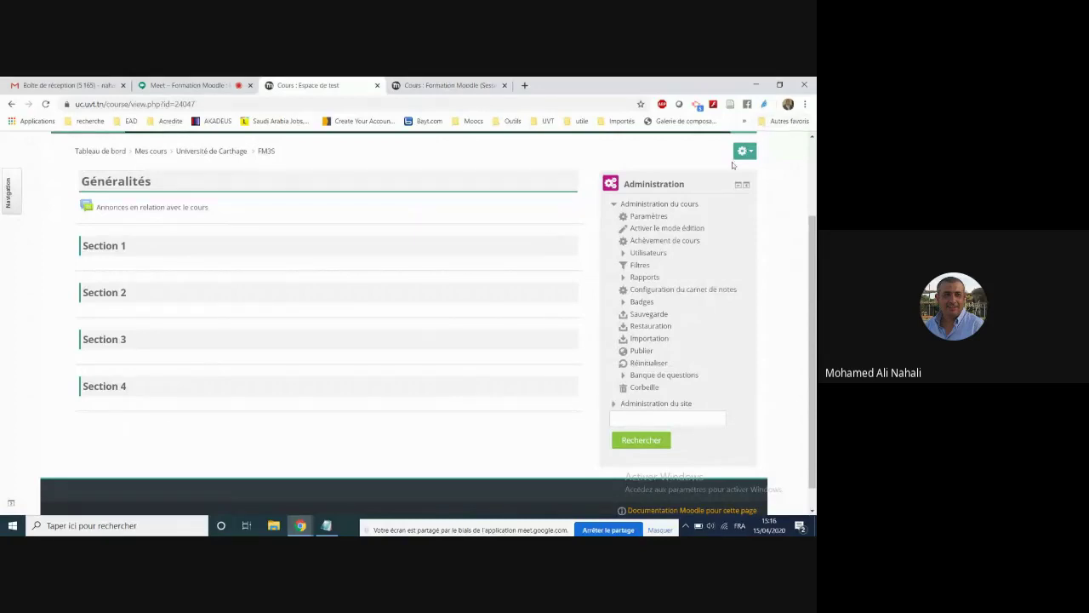
scroll(733, 164, up, 1)
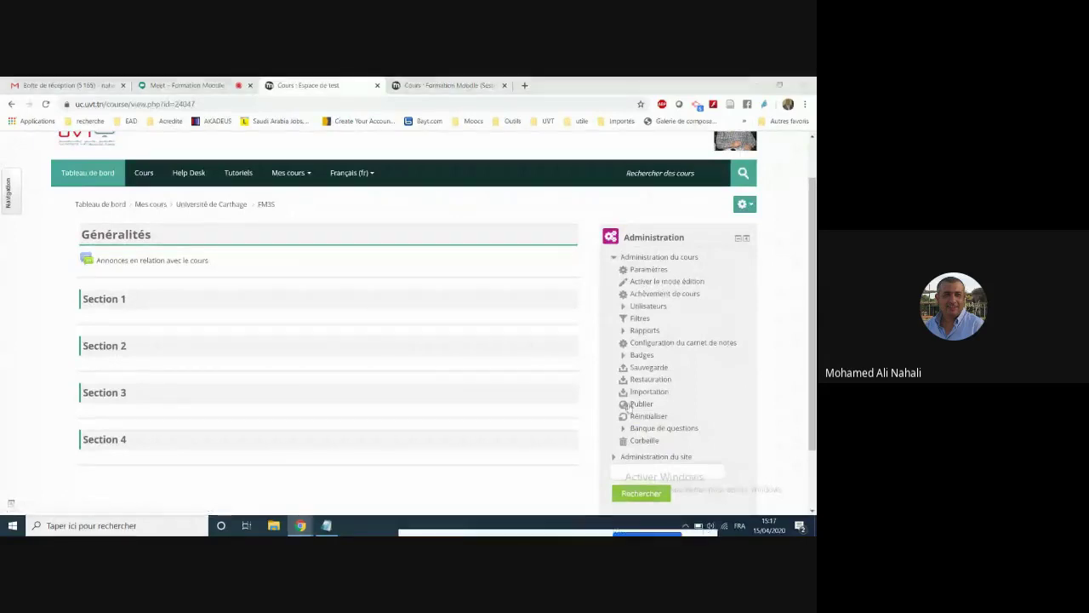
click(664, 282)
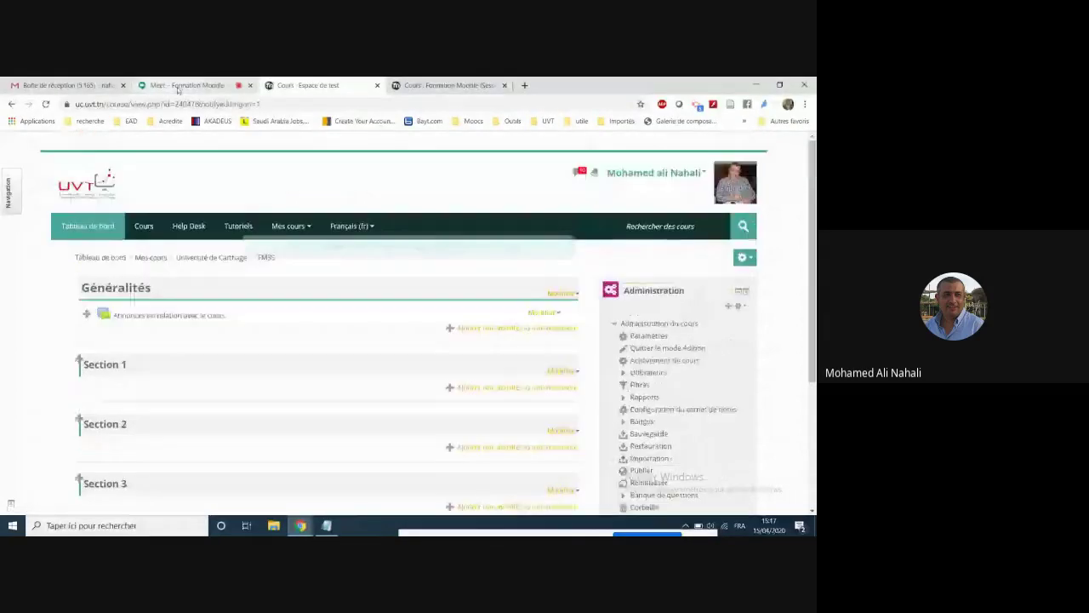
Check the chat of the Google Meet call, return to the test course and dismiss the presentation notification
click(195, 84)
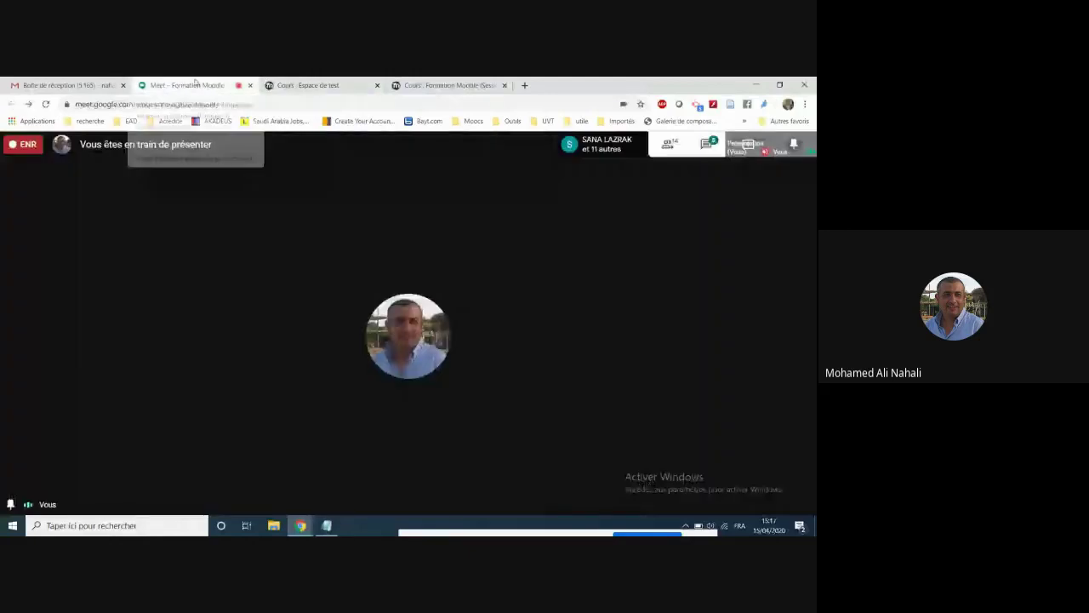
click(705, 146)
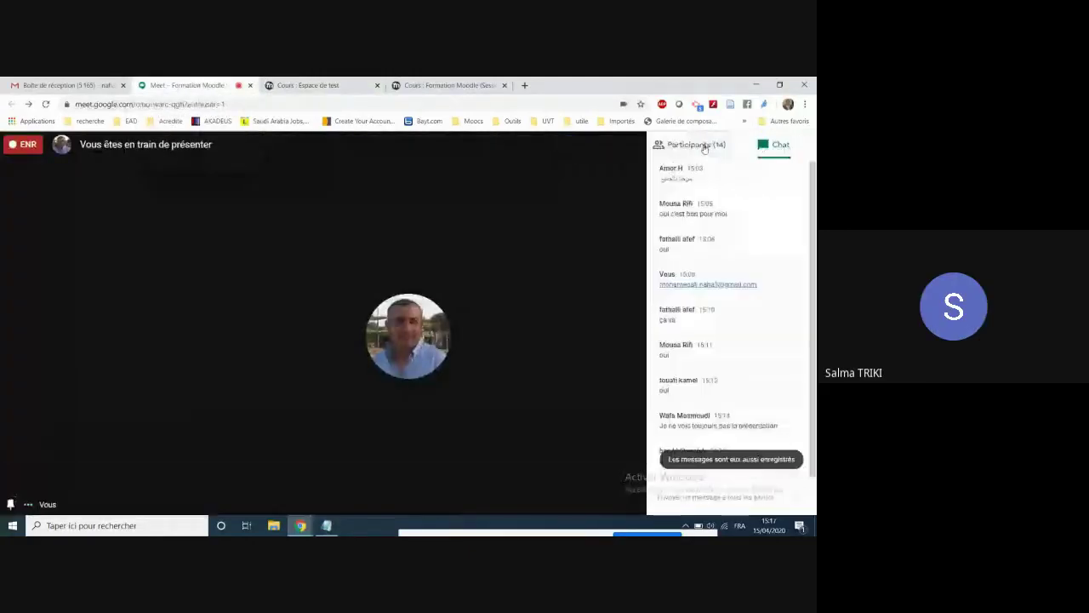
click(343, 84)
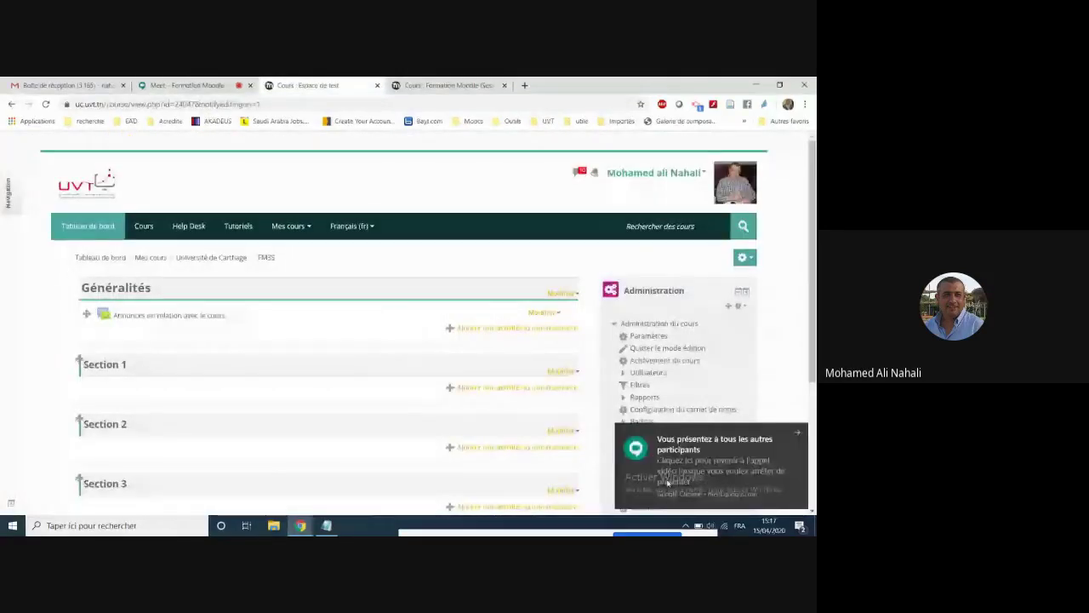
click(798, 434)
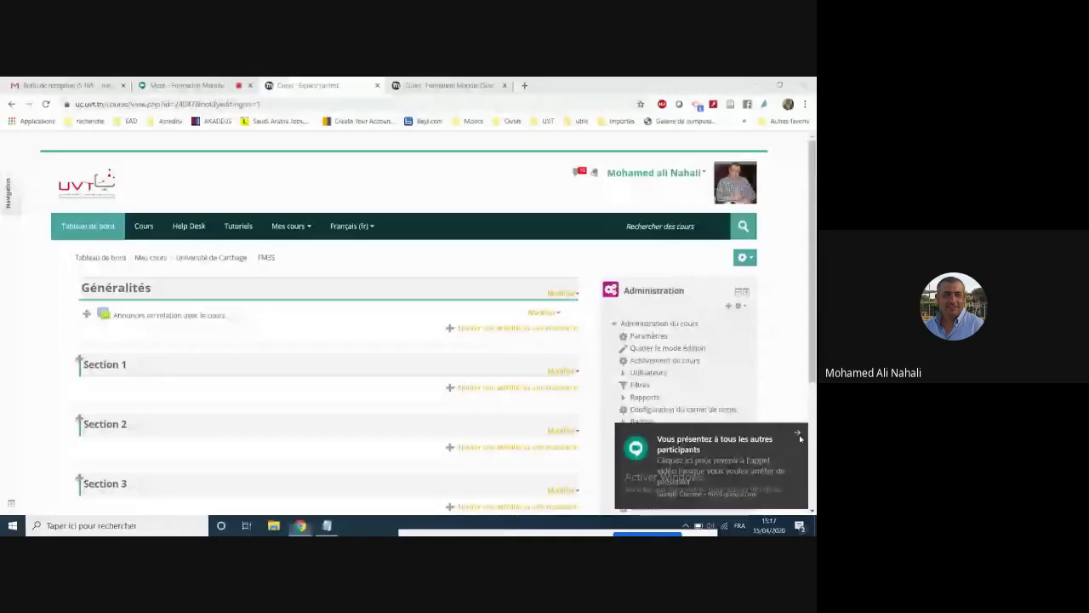
click(799, 435)
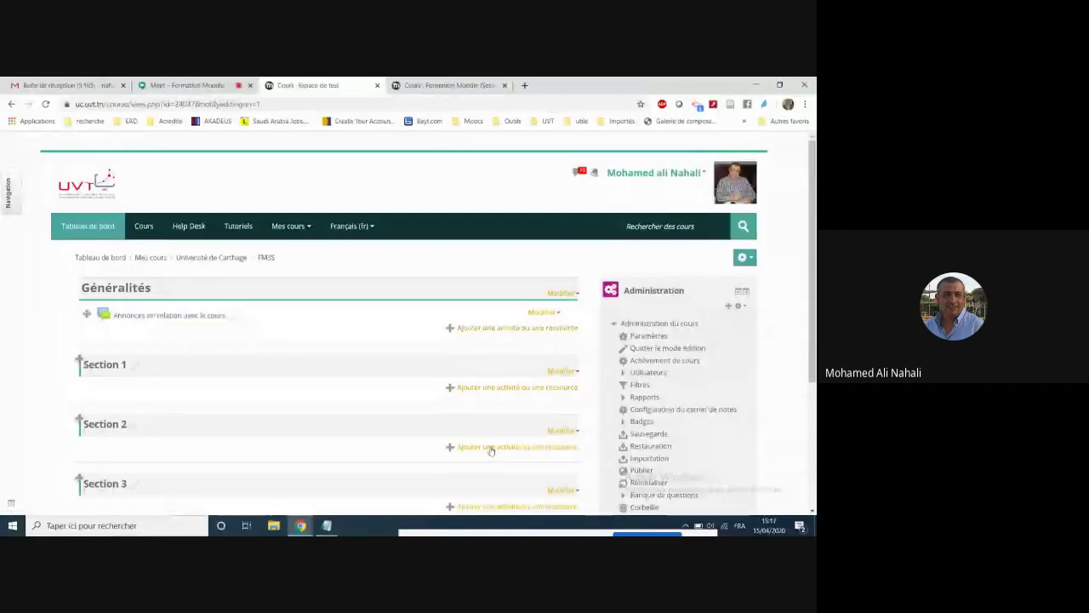
Rename Section 1 of the test course as "Premier chapitre"
scroll(492, 447, down, 1)
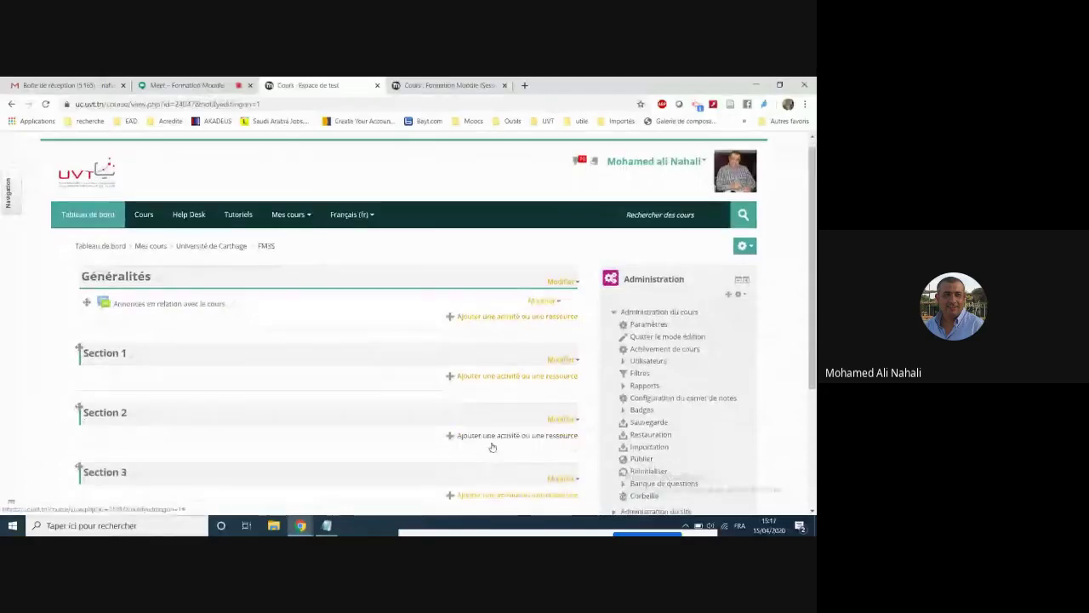
scroll(492, 447, down, 1)
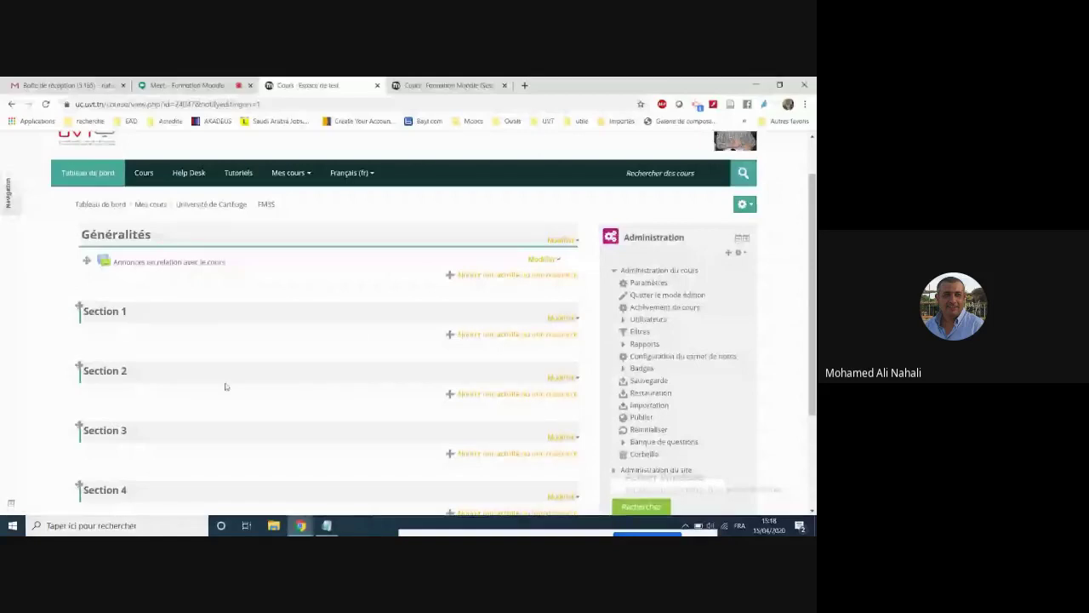
scroll(226, 386, down, 1)
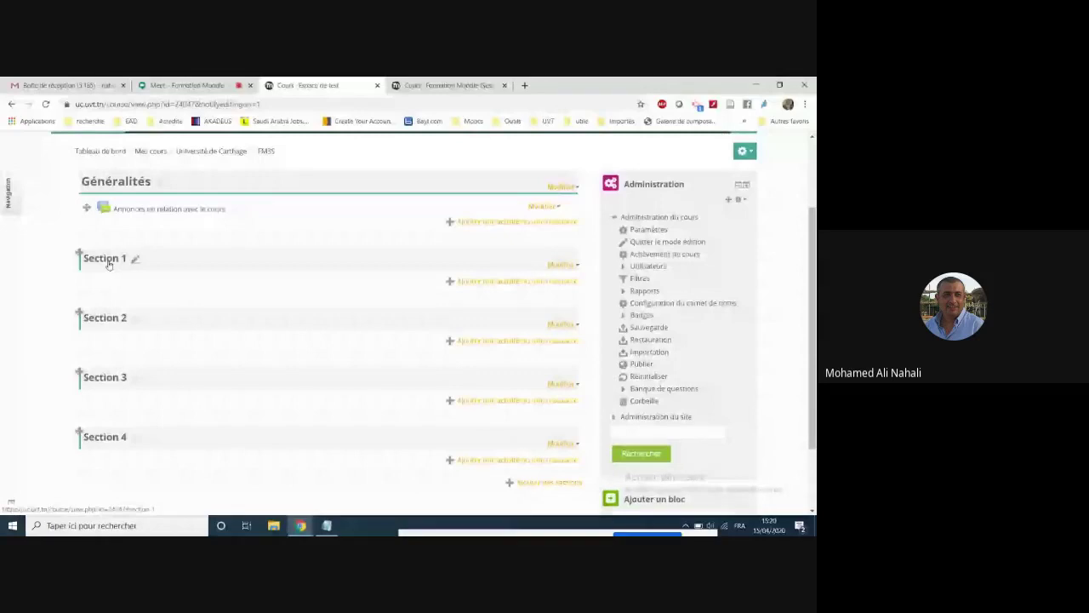
click(136, 261)
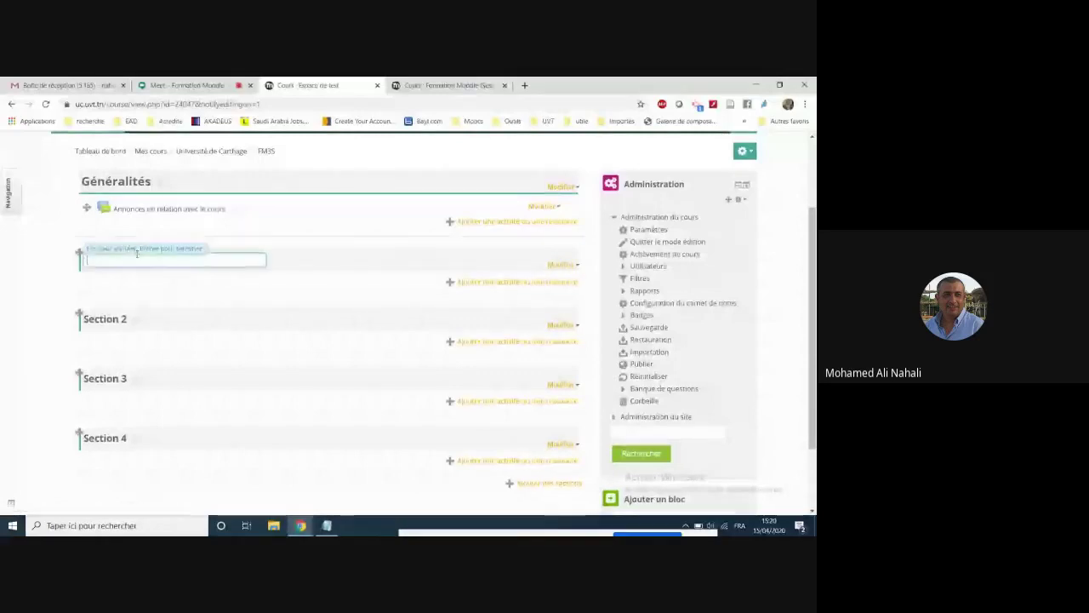
text(B)
text(em)
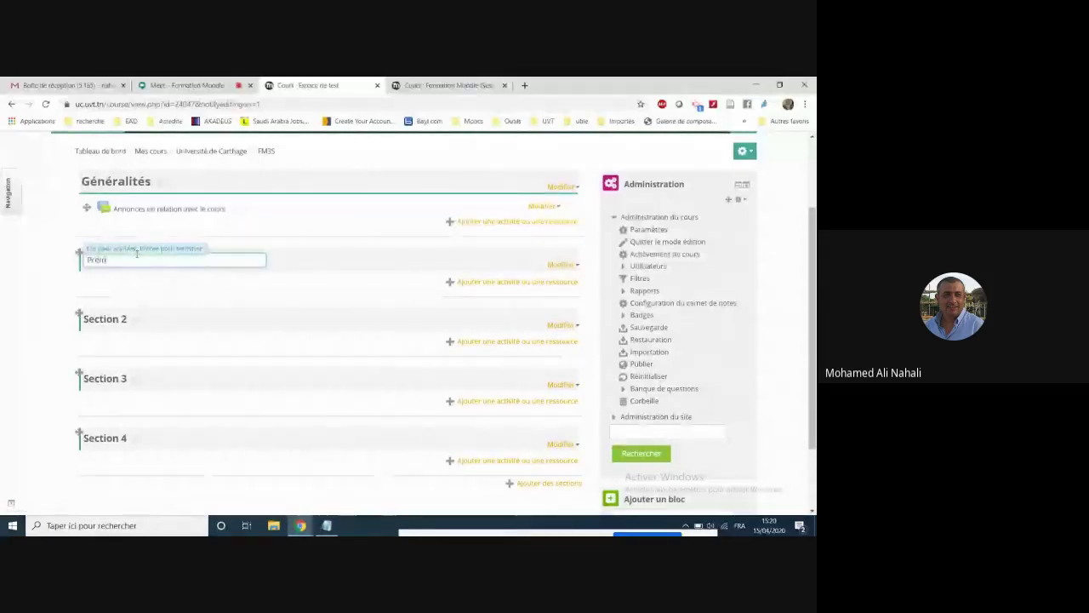
text(ier chap)
key(BackSpace)
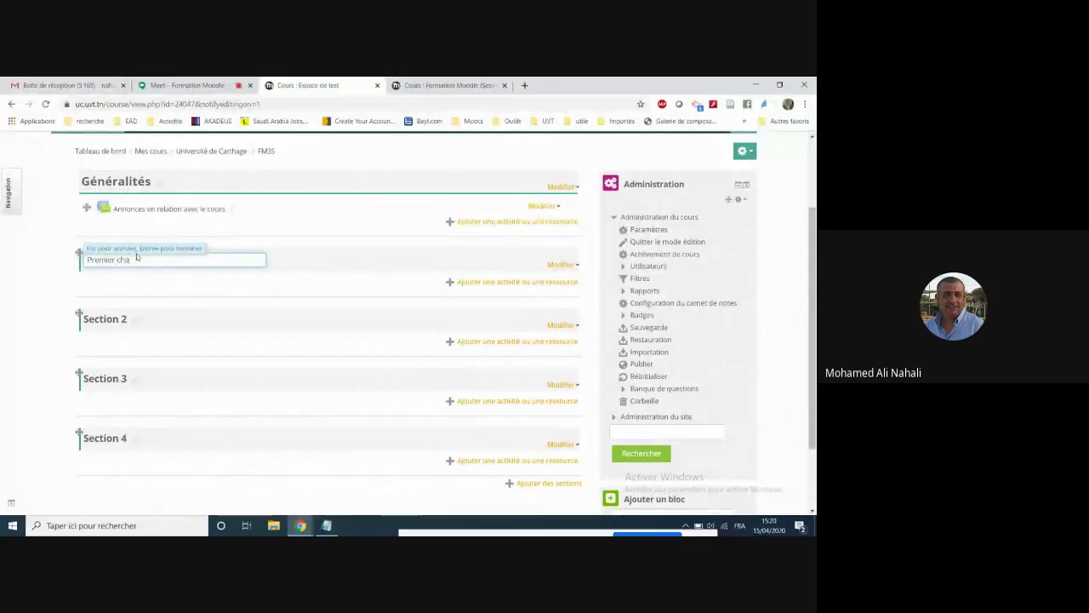
text(pitre)
key(Escape)
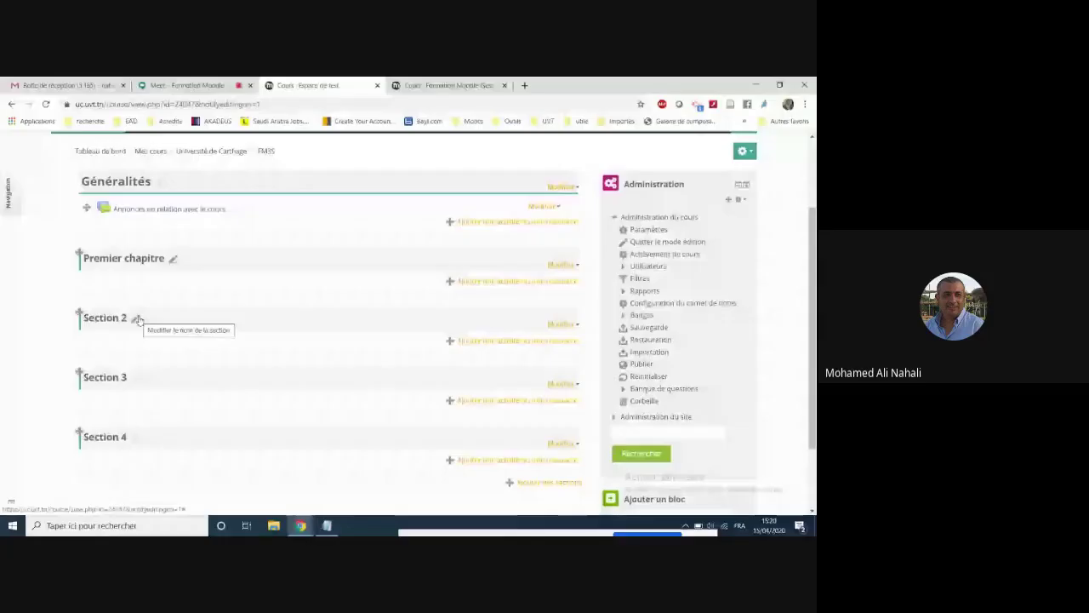
Rename Section 2 as "Deuxième chapitre"
click(137, 319)
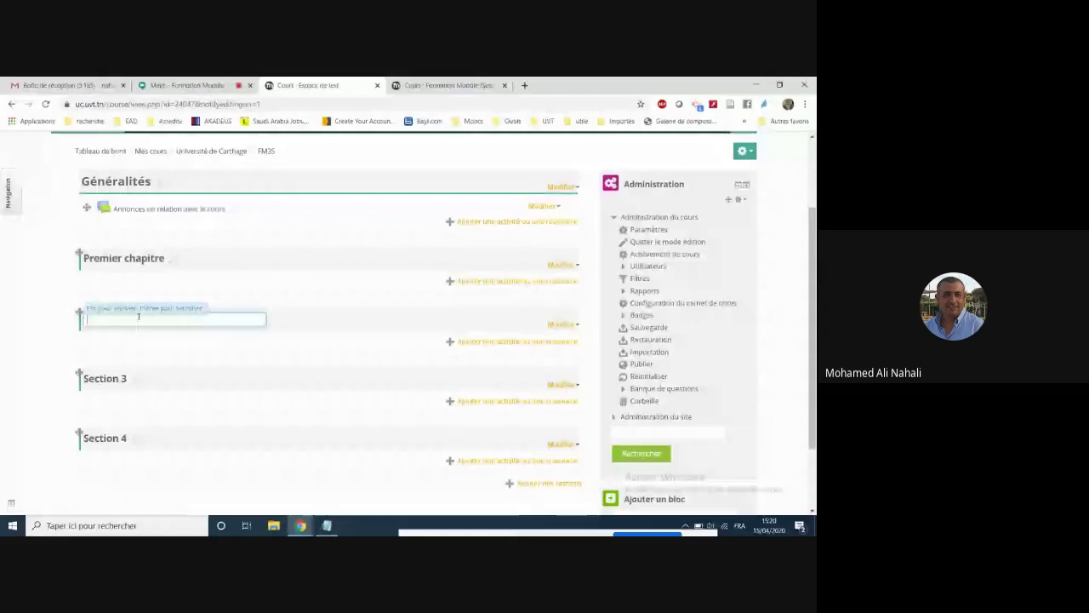
text(Deuxième chapitre)
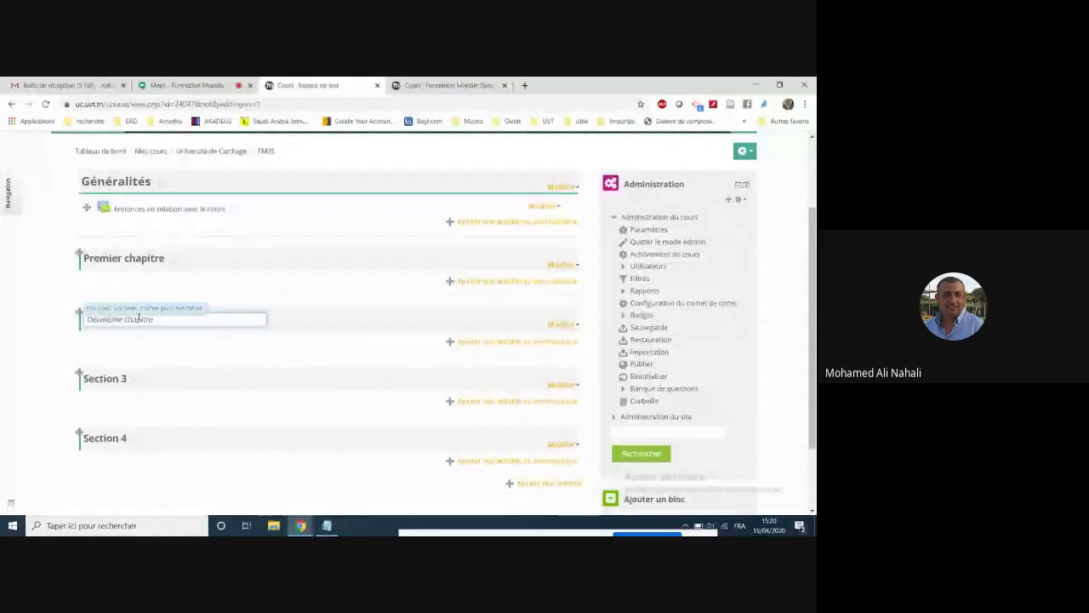
key(Return)
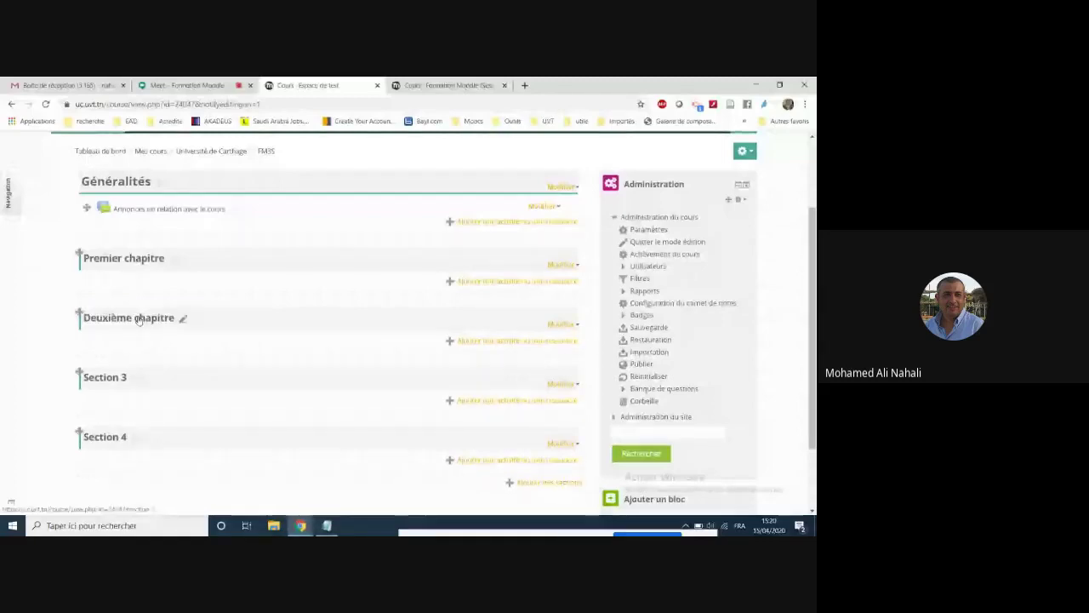
Rename Section 3 as "Troisième chapitre"
click(135, 378)
text(Tr)
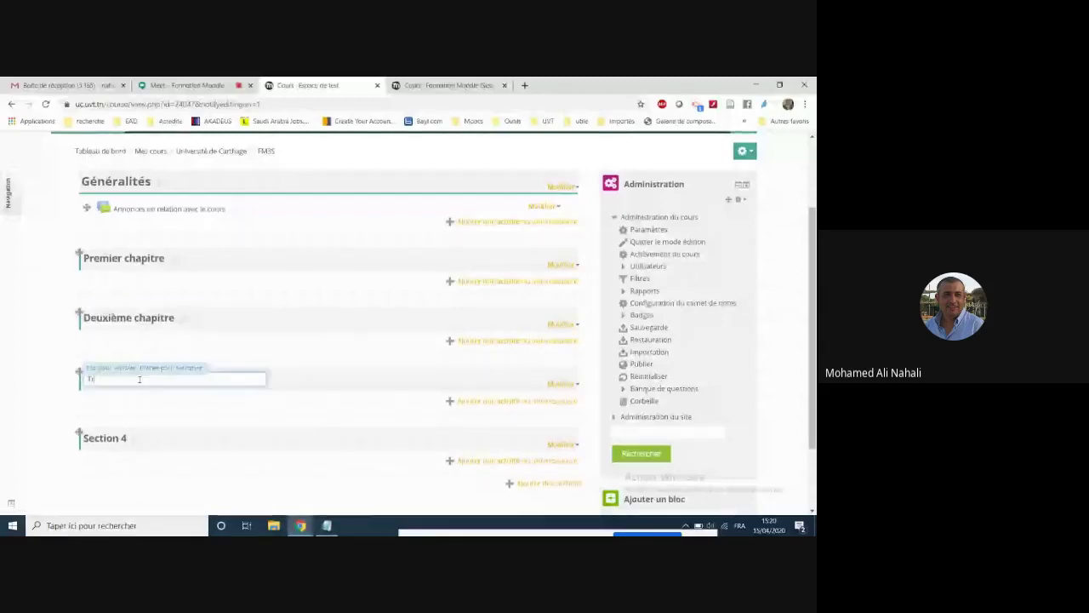
text(oisième chap)
text(itre)
key(Return)
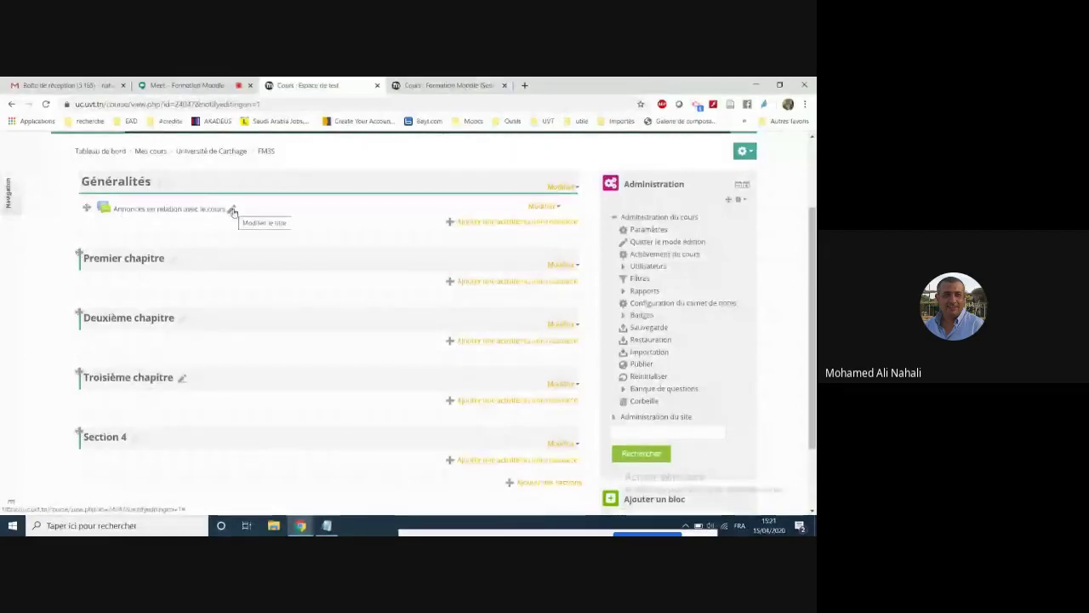
Shorten the title of the announcements forum in the Généralités section to "Annonces"
click(232, 211)
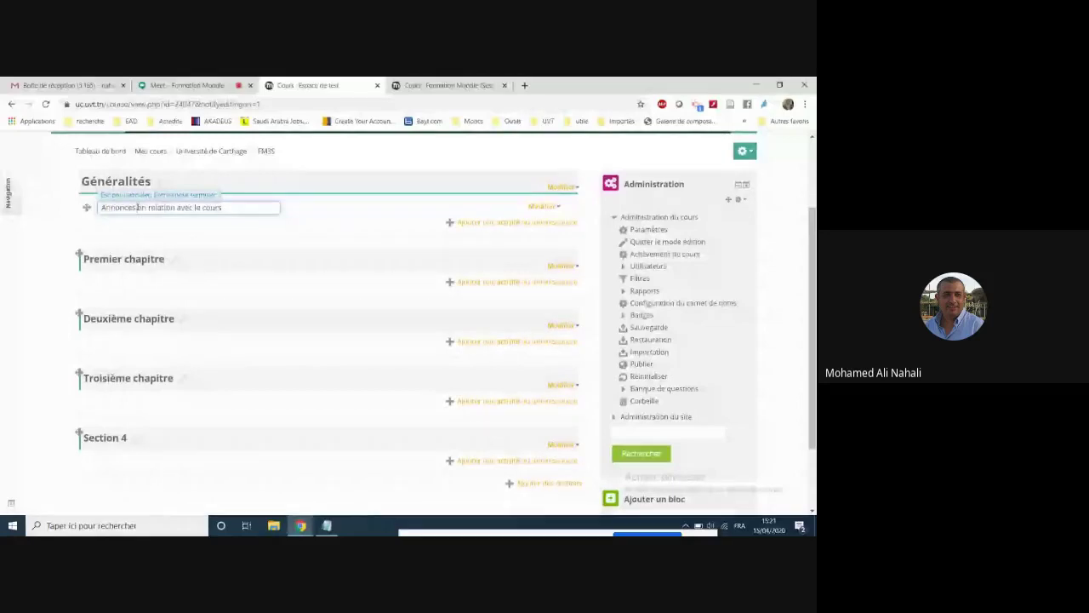
drag(138, 208, 329, 215)
key(Delete)
key(Escape)
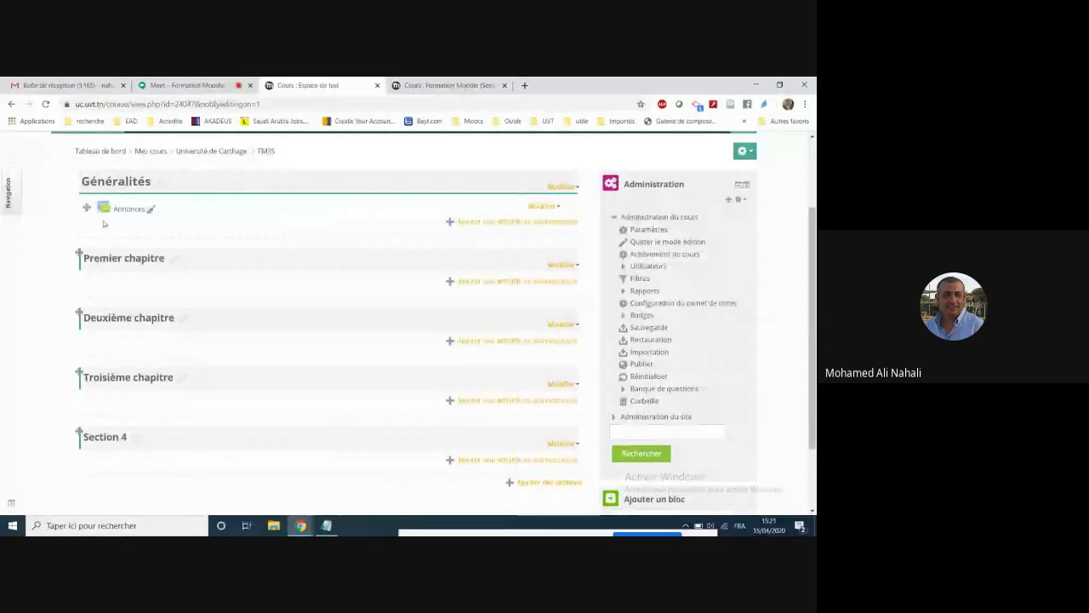
Check the Google Meet chat for participants' messages and return to the test course
click(220, 82)
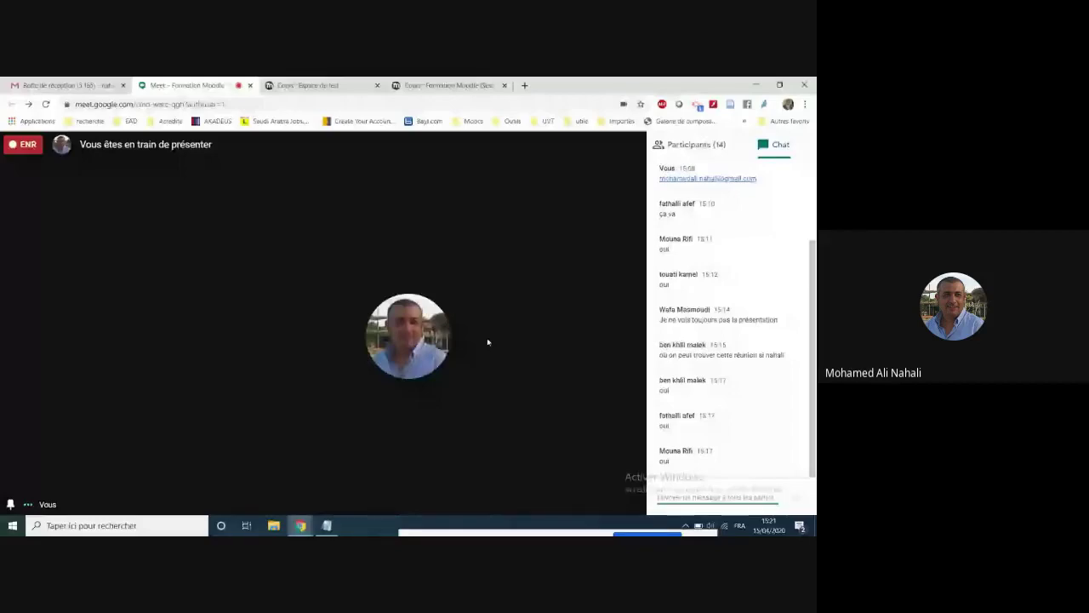
key(ctrl+Tab)
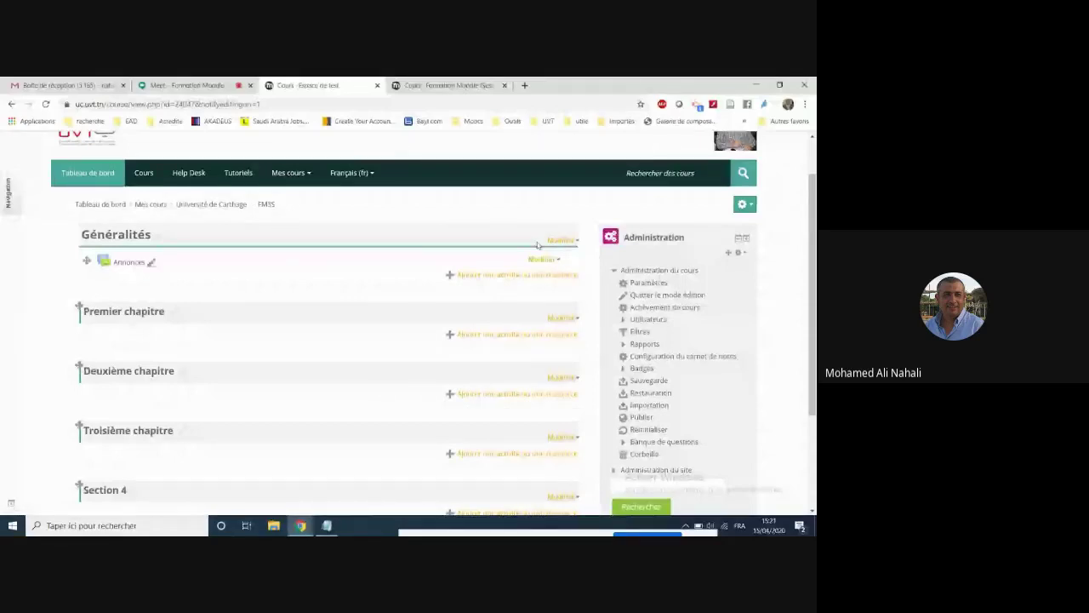
drag(538, 245, 379, 243)
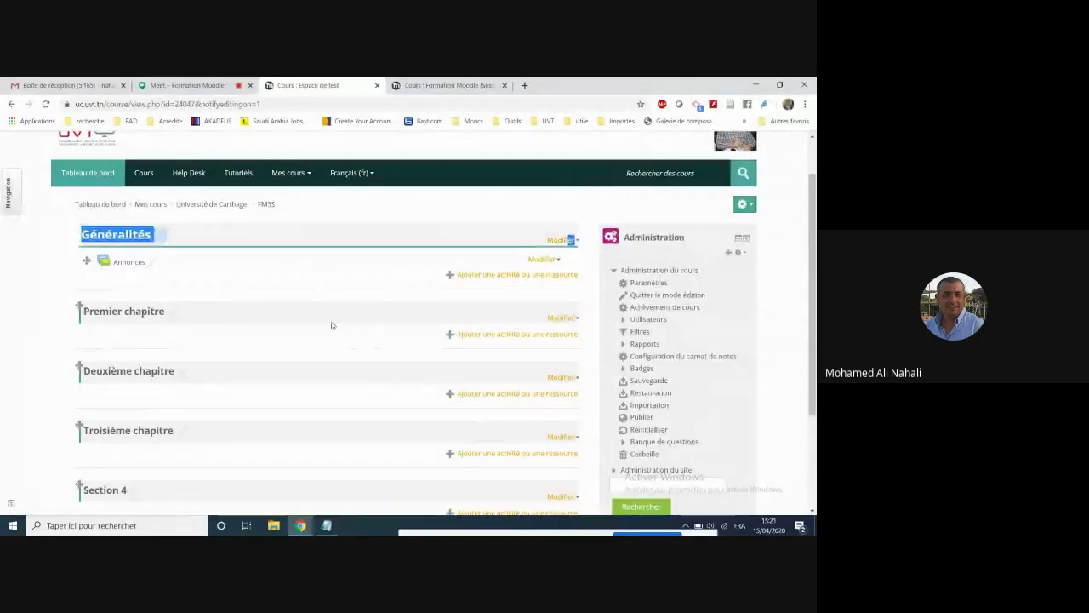
drag(549, 319, 544, 317)
triple_click(544, 318)
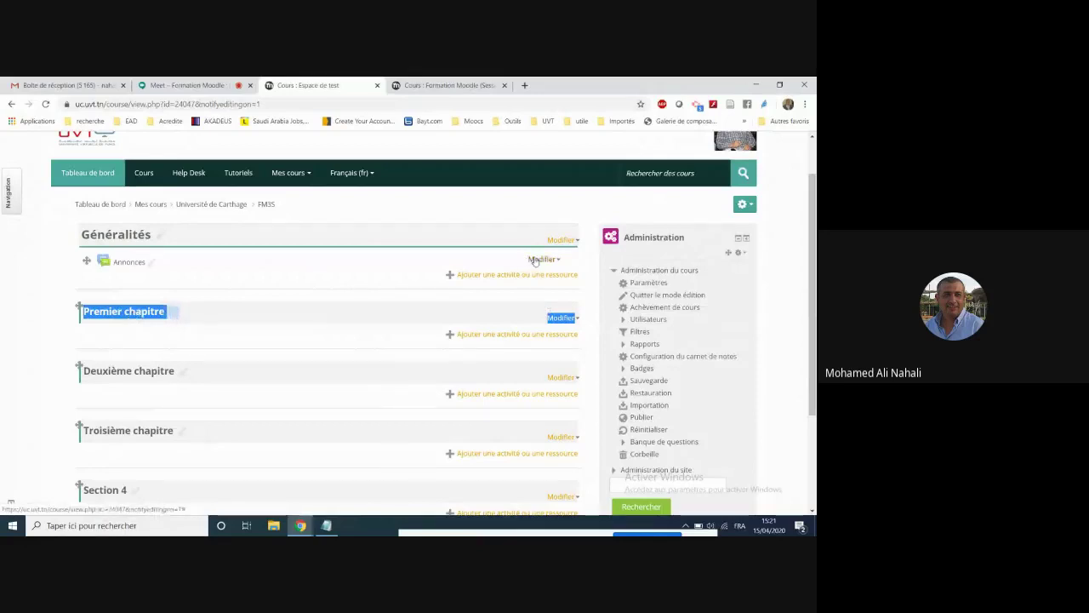
click(315, 262)
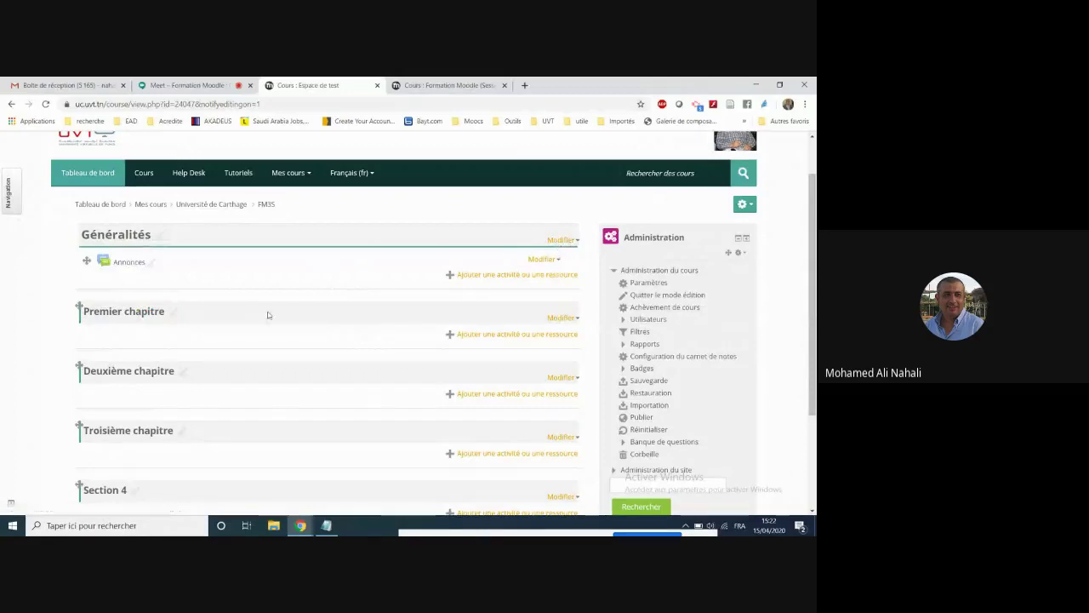
scroll(234, 343, down, 1)
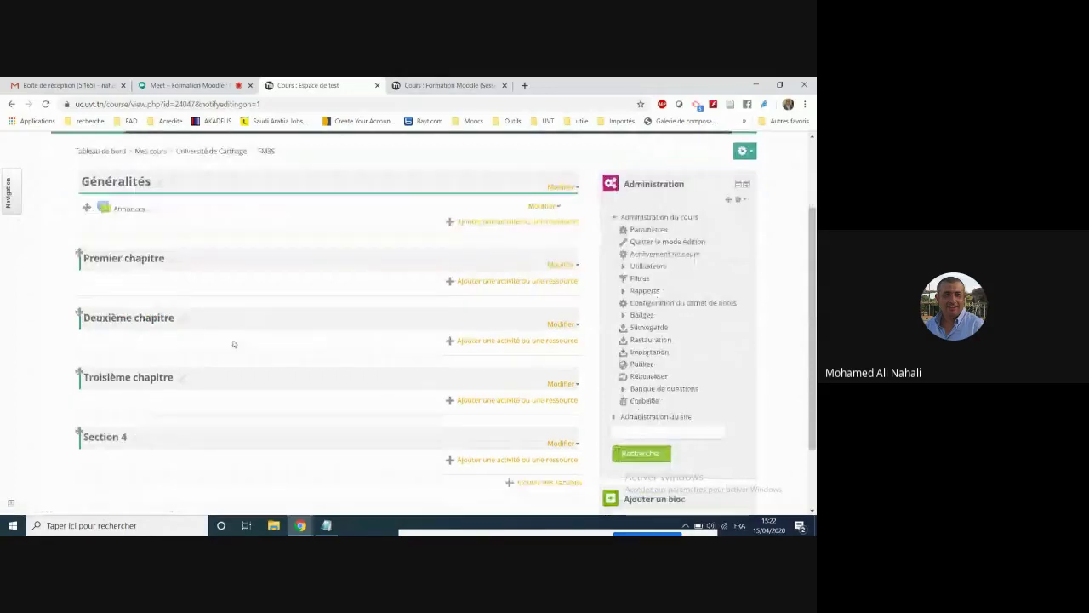
scroll(460, 335, up, 1)
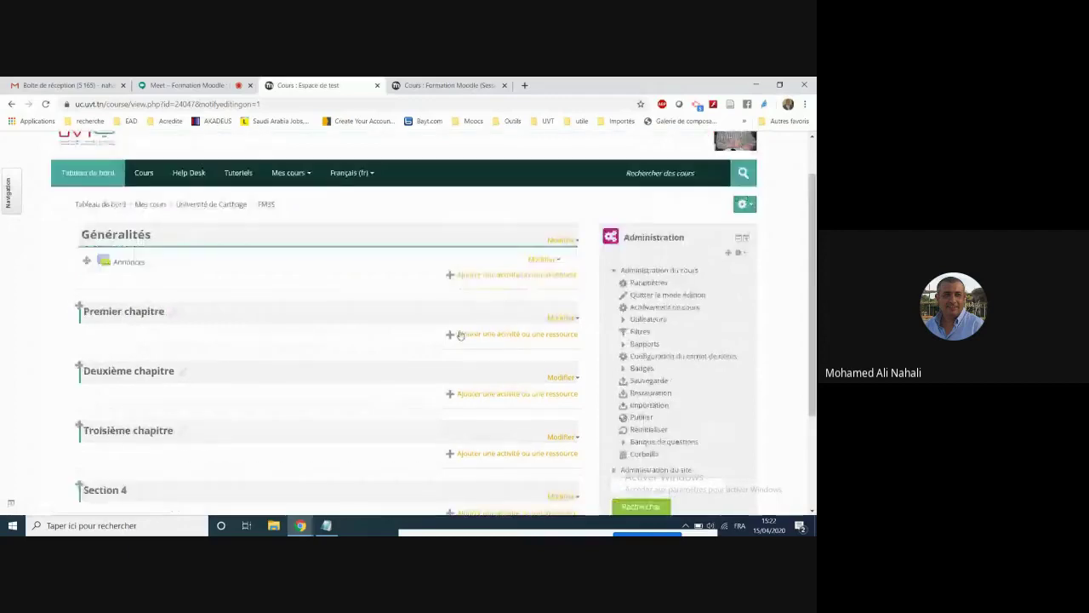
Open the Généralités section for editing and enter "Gestion des ressource humaines" as its summary
click(572, 243)
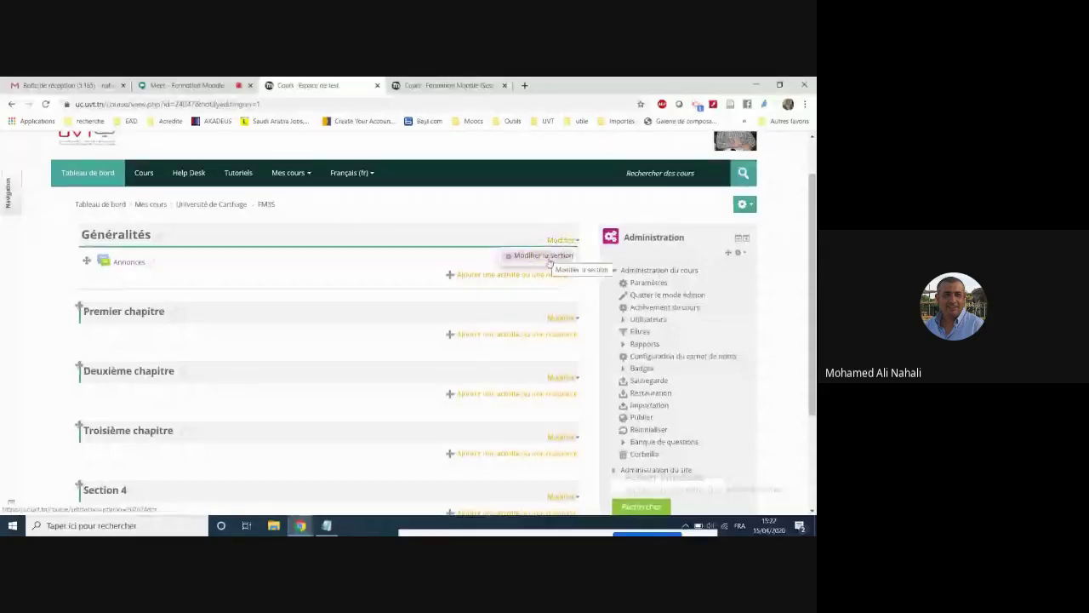
click(549, 261)
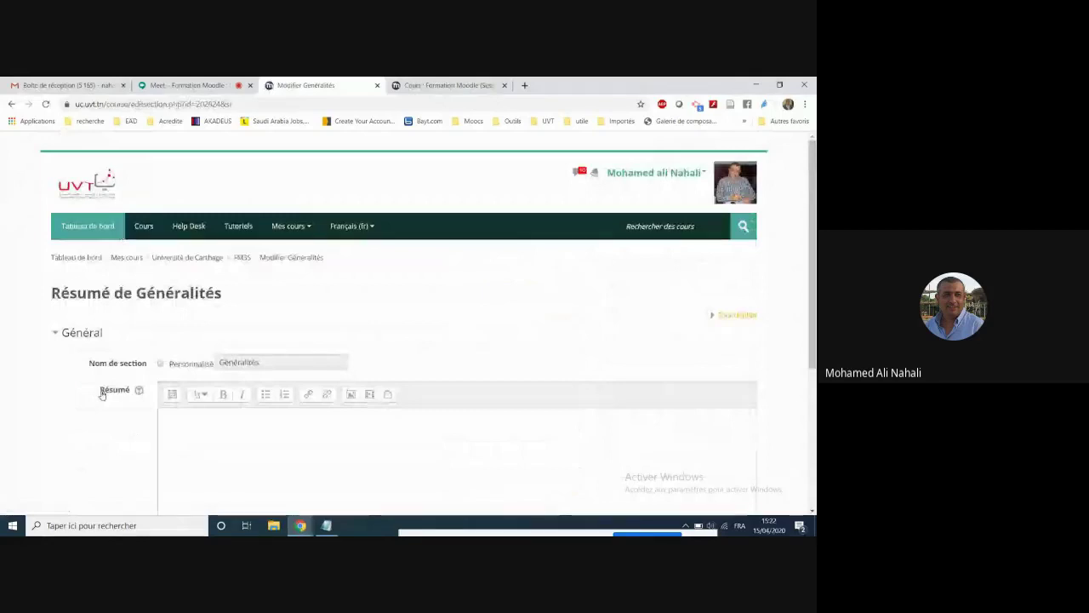
click(249, 438)
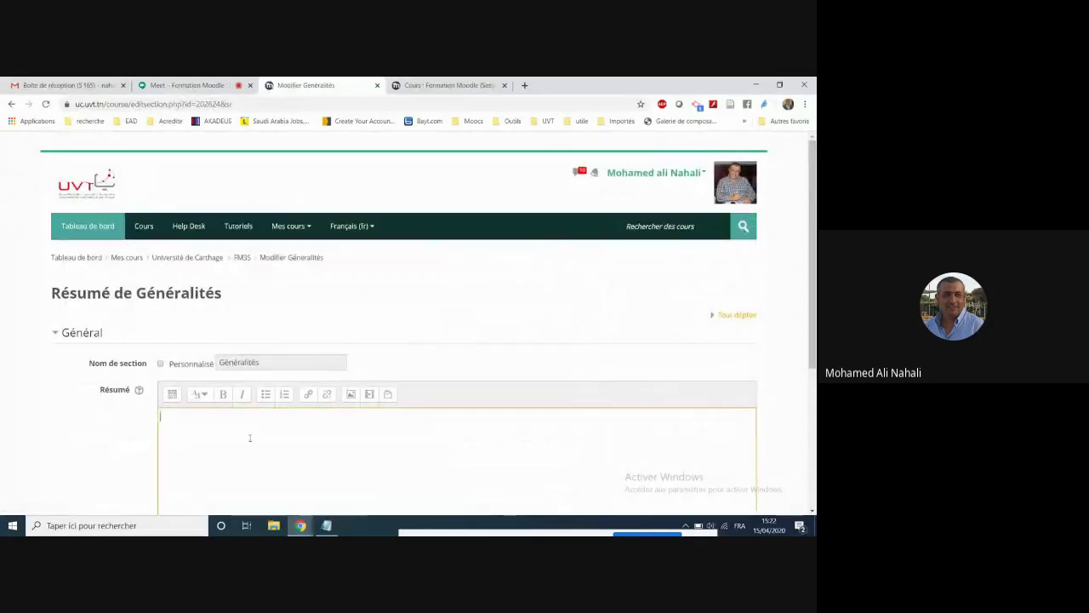
text(Gestion des)
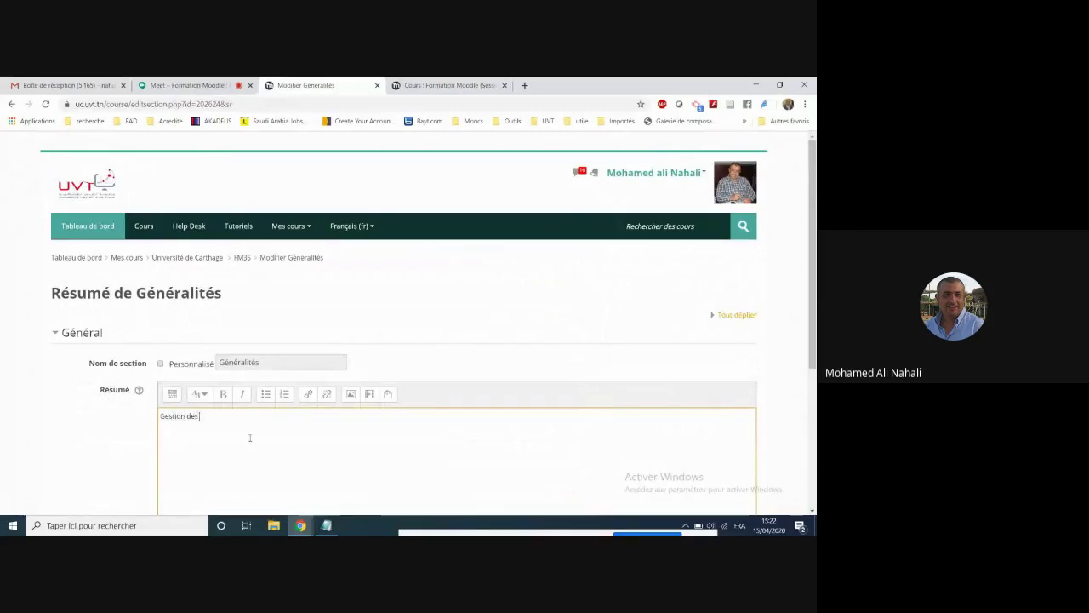
text( iessurces)
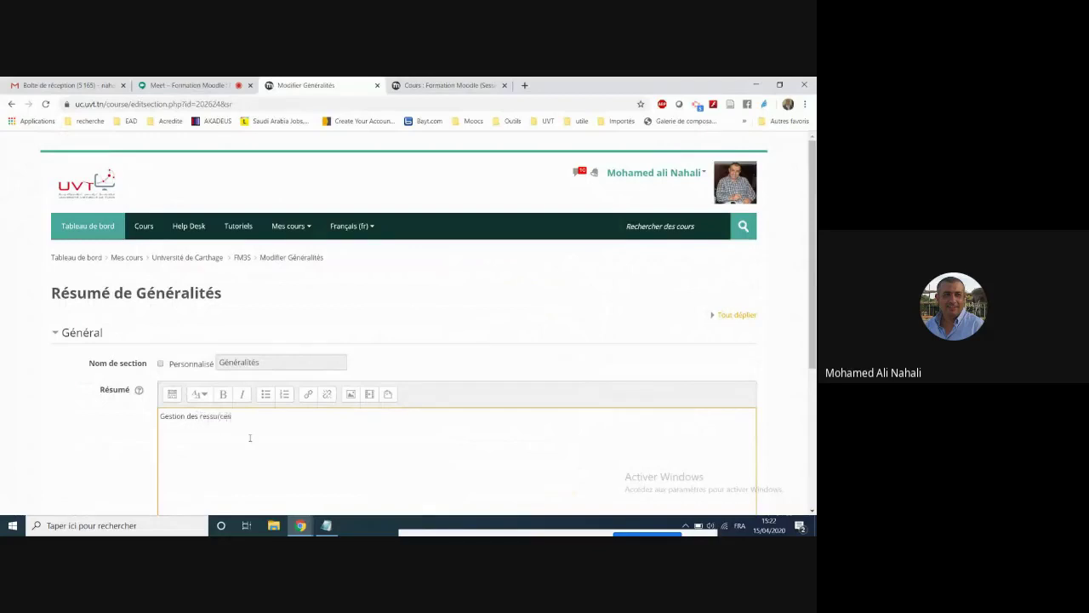
key(BackSpace)
key(BackSpace)
key(BackSpace)
key(BackSpace)
key(BackSpace)
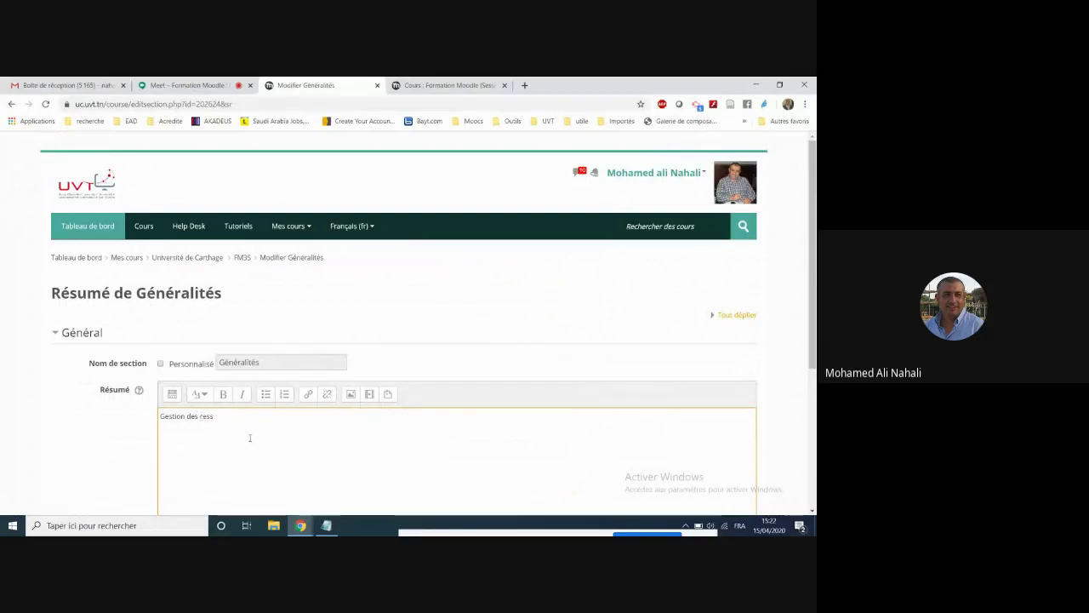
text(ourc)
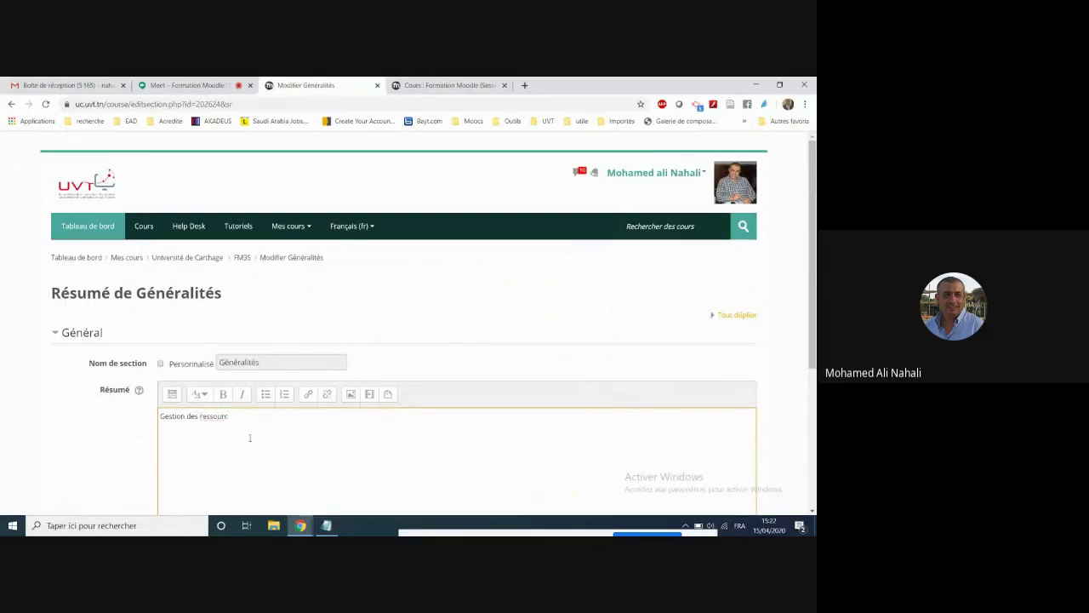
text(e humaines)
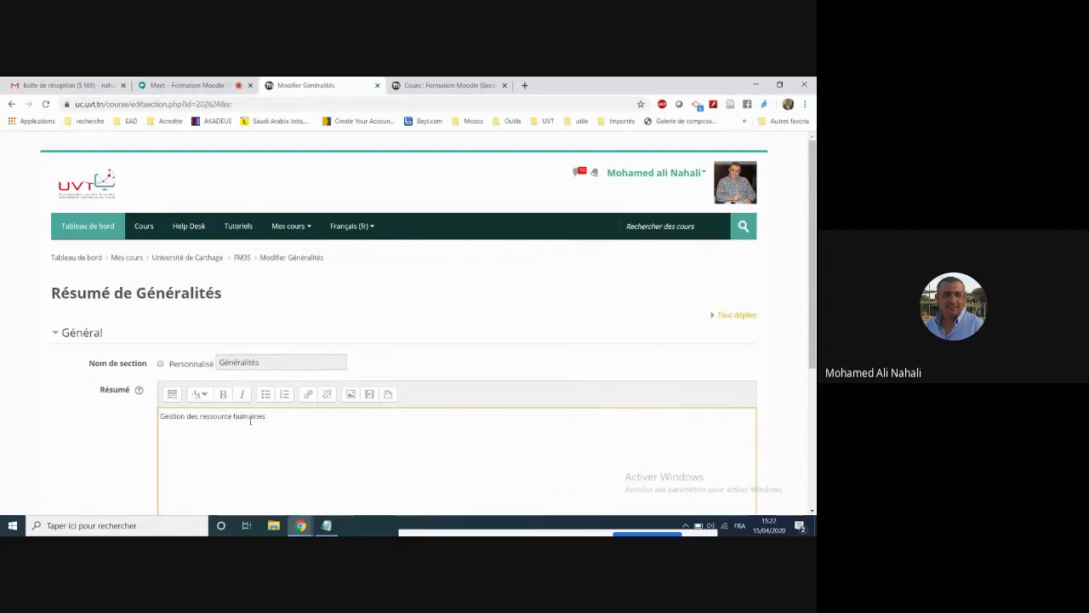
Centre the summary text, make it bold and apply the "Titre (moyen)" style
drag(266, 416, 129, 424)
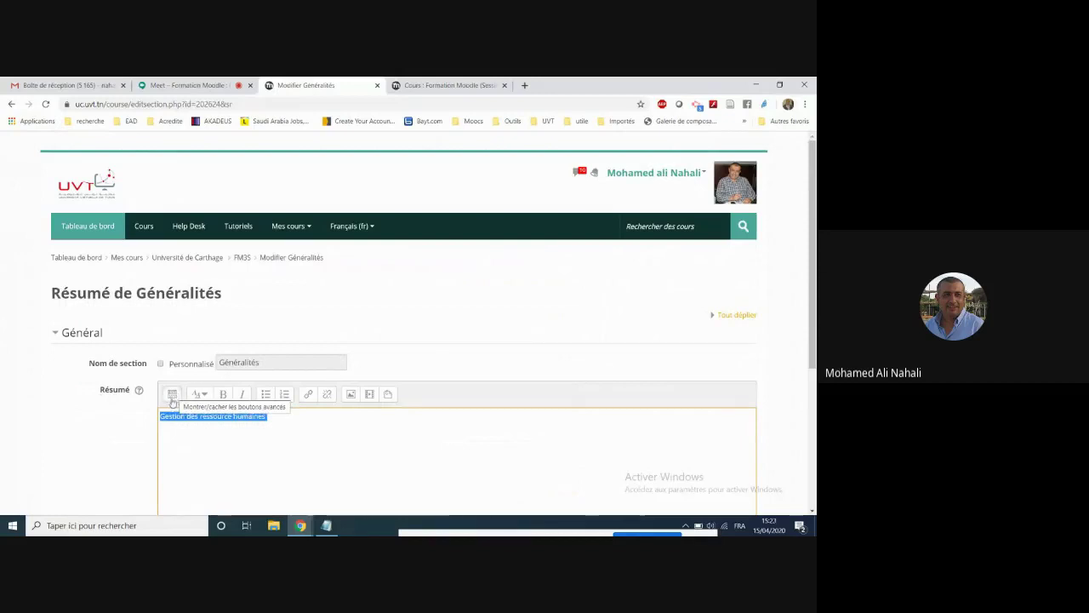
click(172, 397)
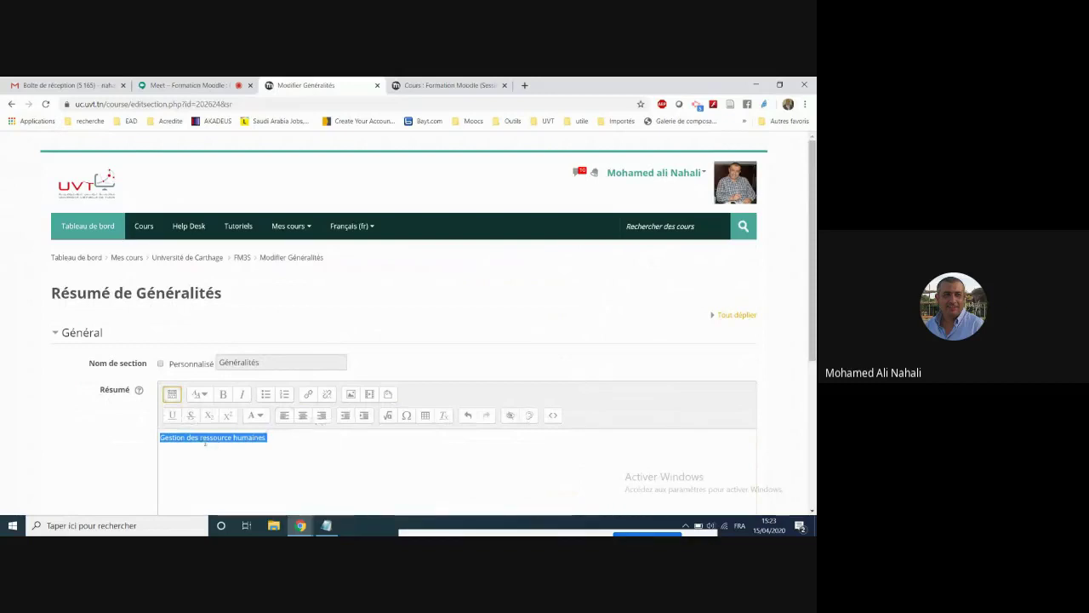
click(304, 416)
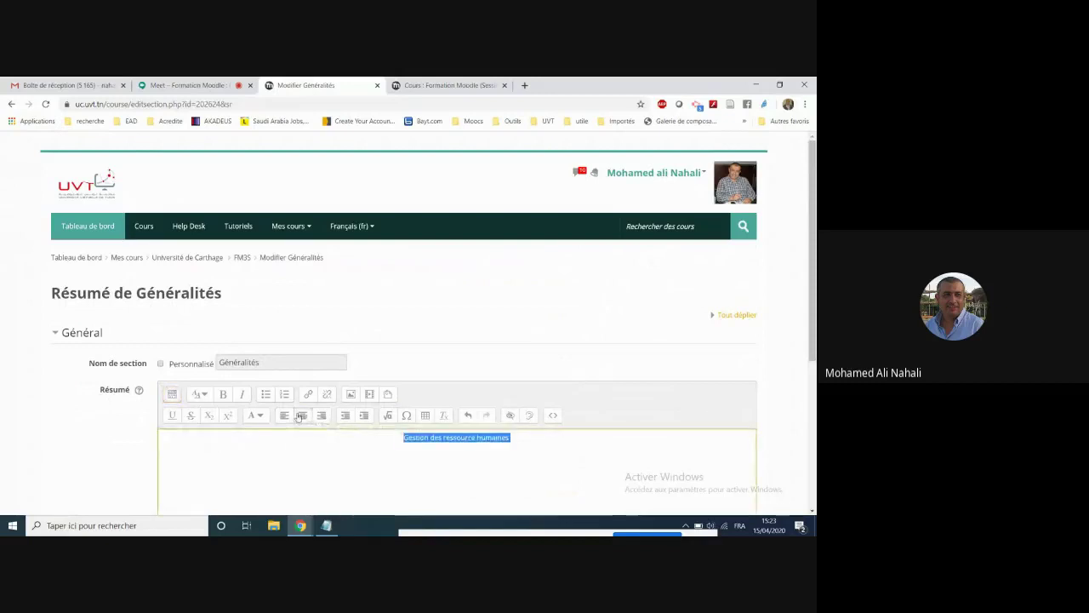
click(225, 393)
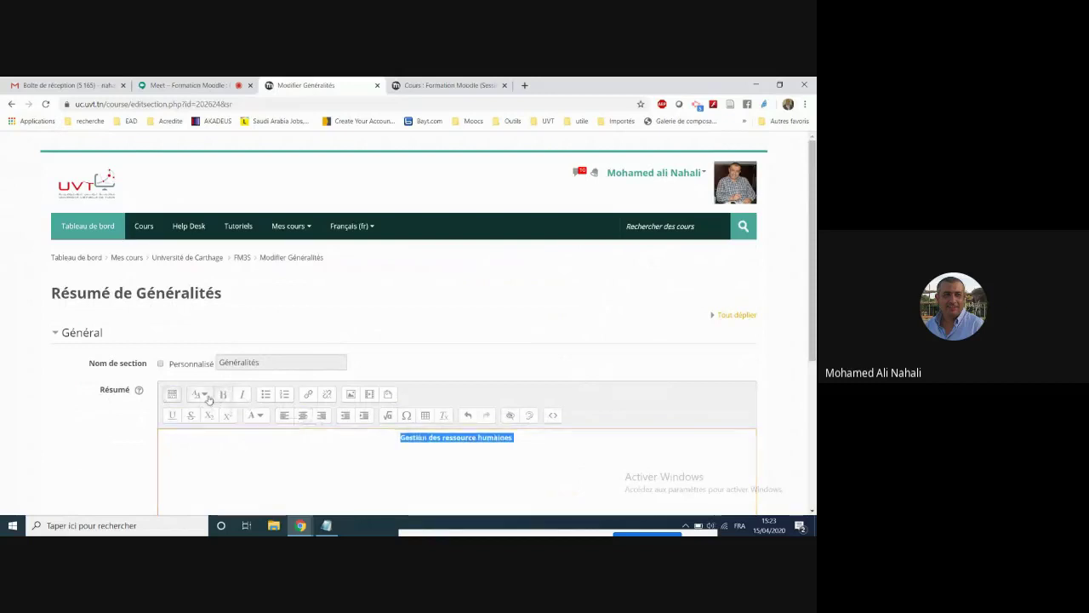
click(201, 394)
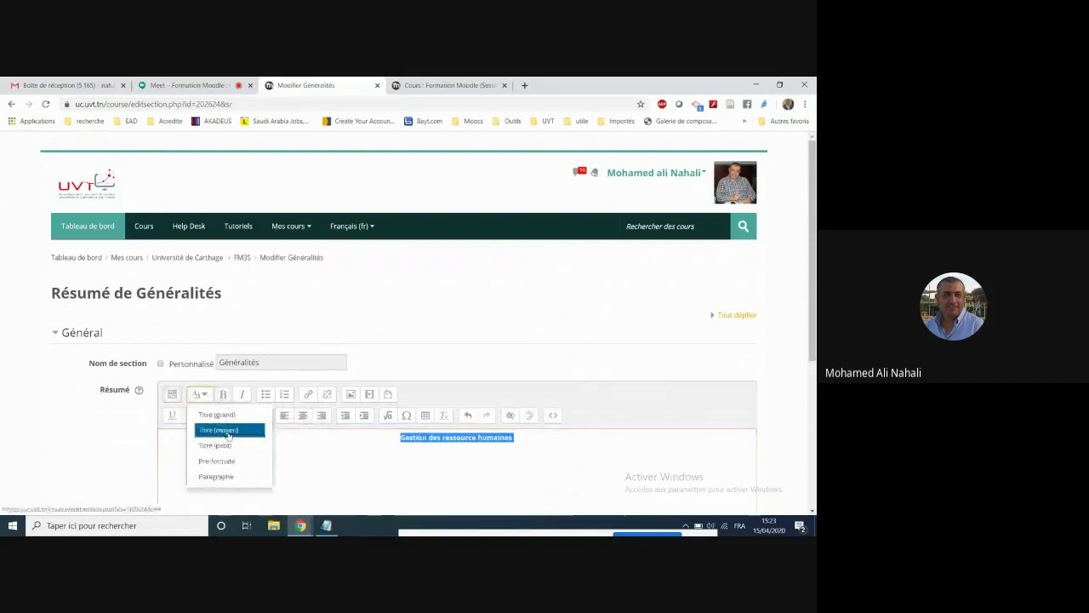
click(228, 433)
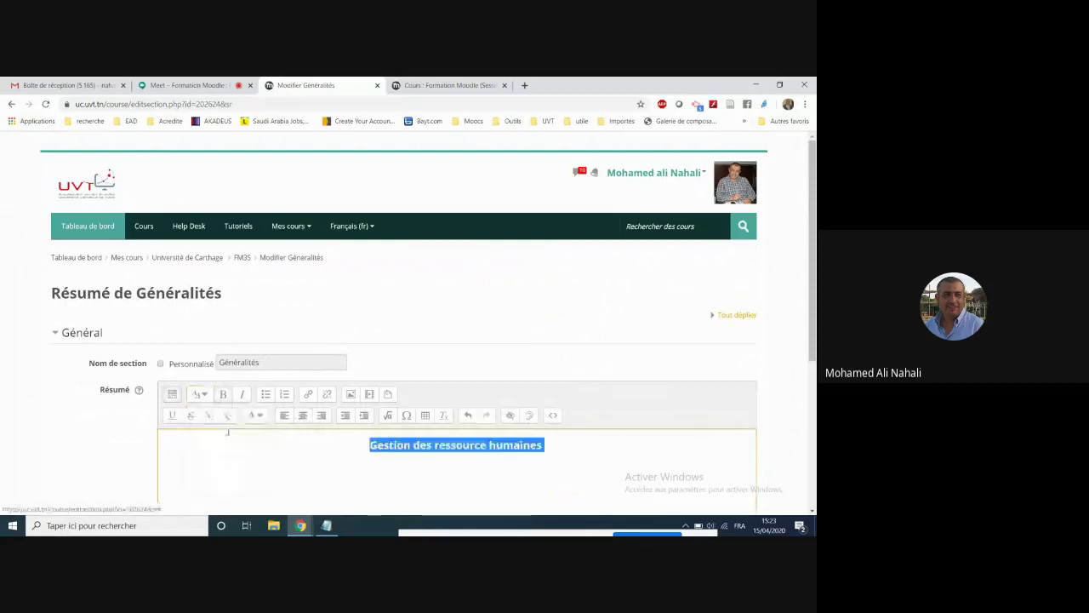
Colour the "Gestion des ressource humaines" heading blue
click(370, 444)
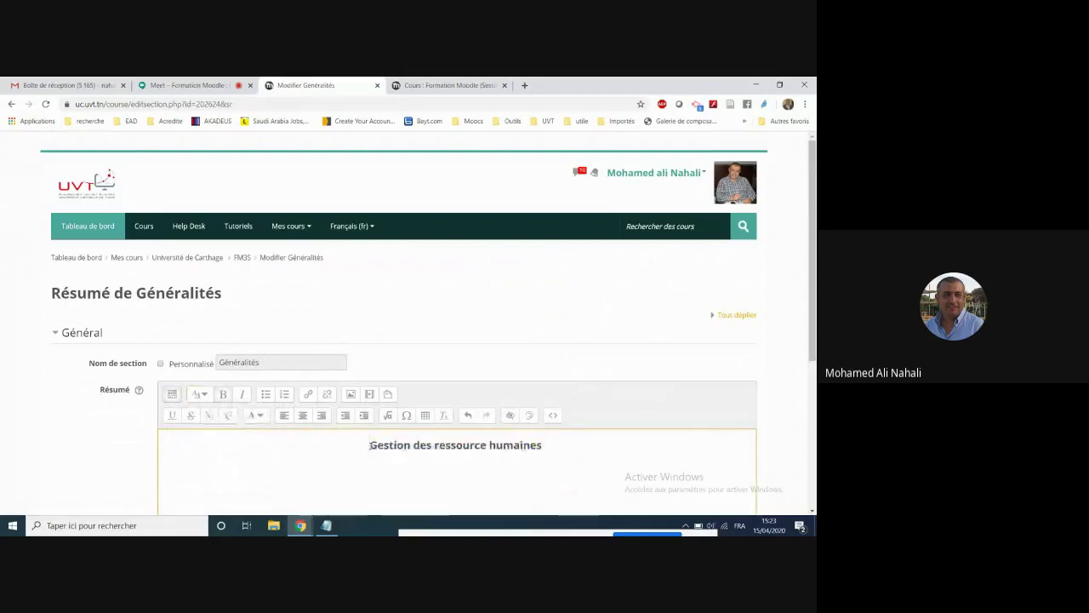
drag(369, 444, 550, 446)
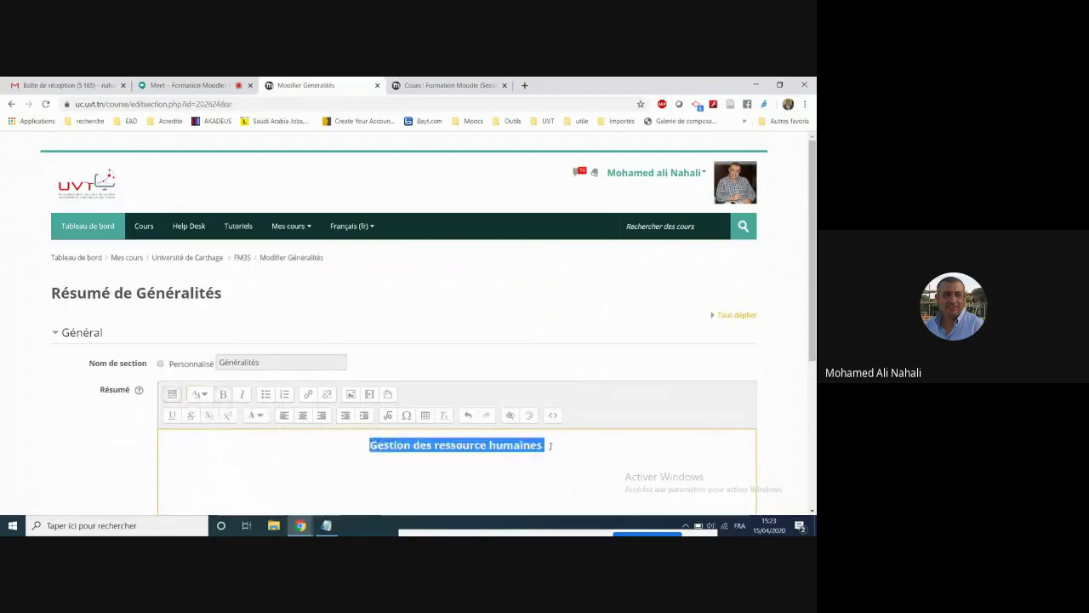
click(260, 415)
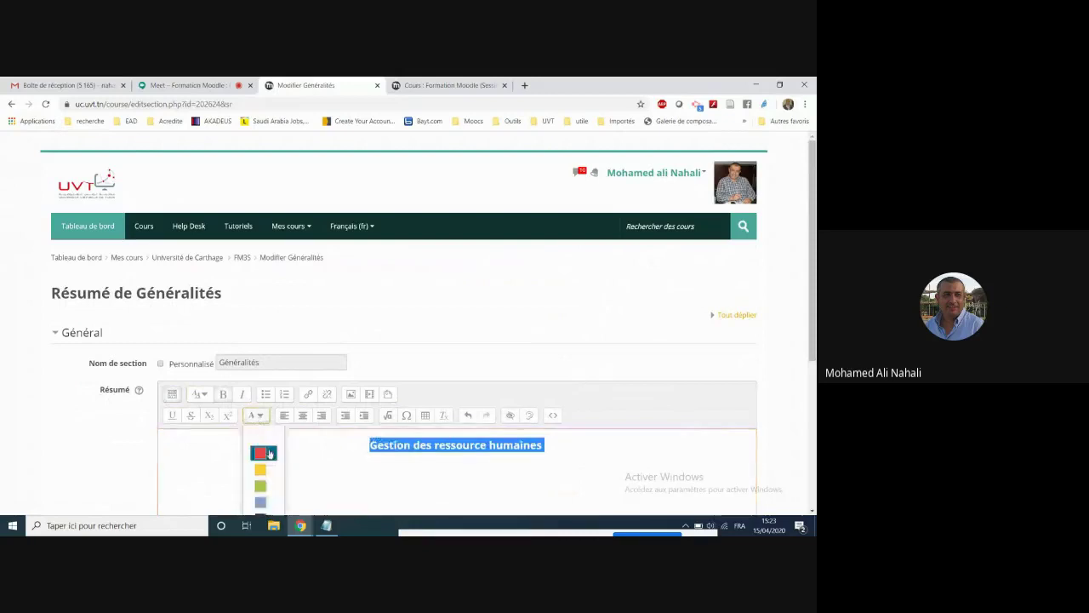
click(264, 502)
click(364, 465)
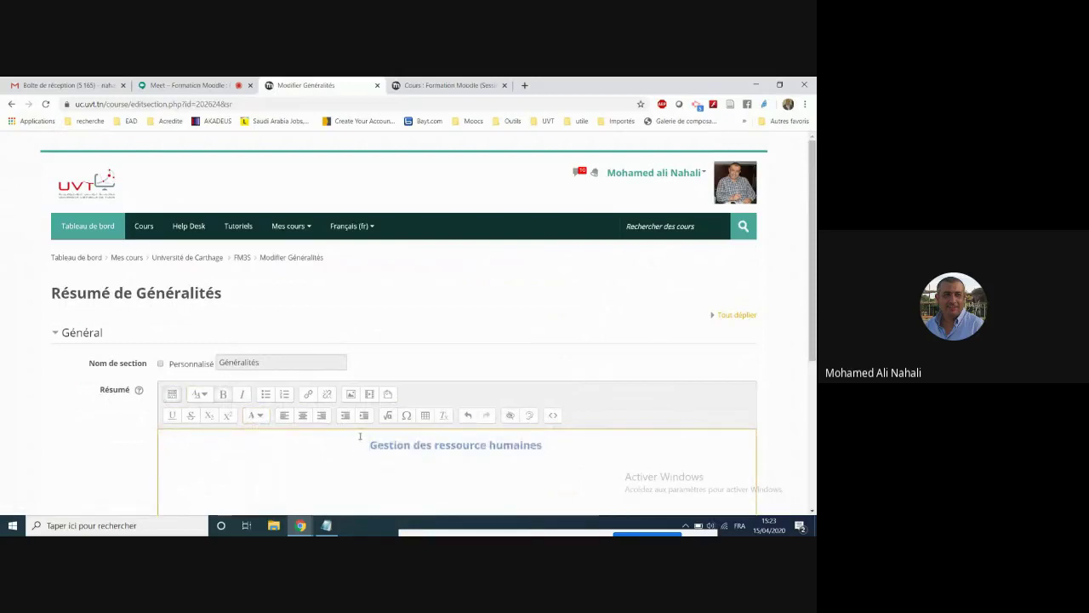
Insert the uvt logo image from the UVT folder below the summary heading and centre it
scroll(360, 436, down, 1)
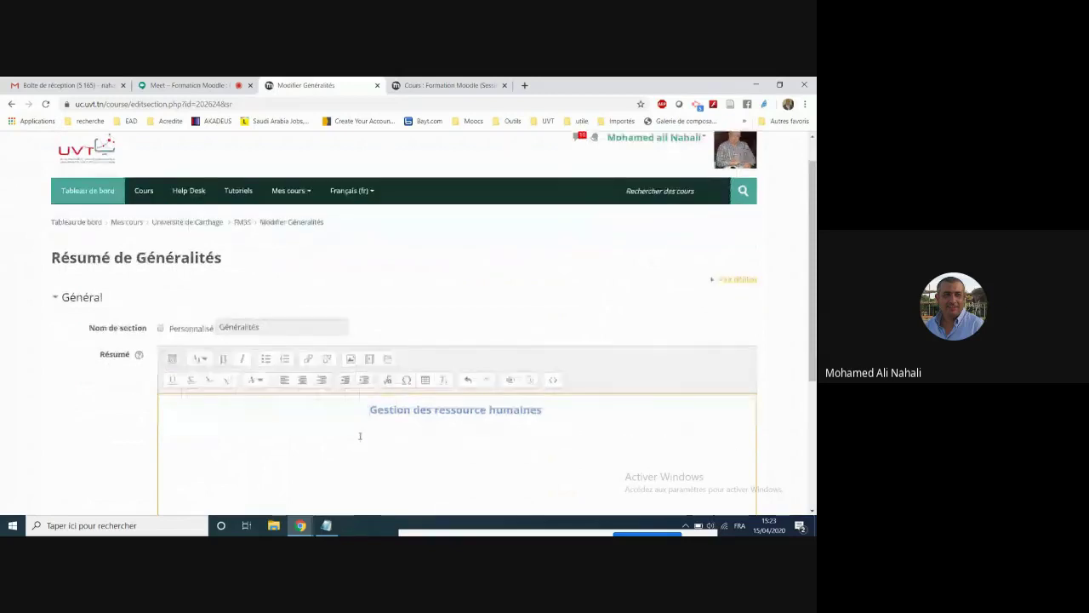
scroll(551, 399, down, 1)
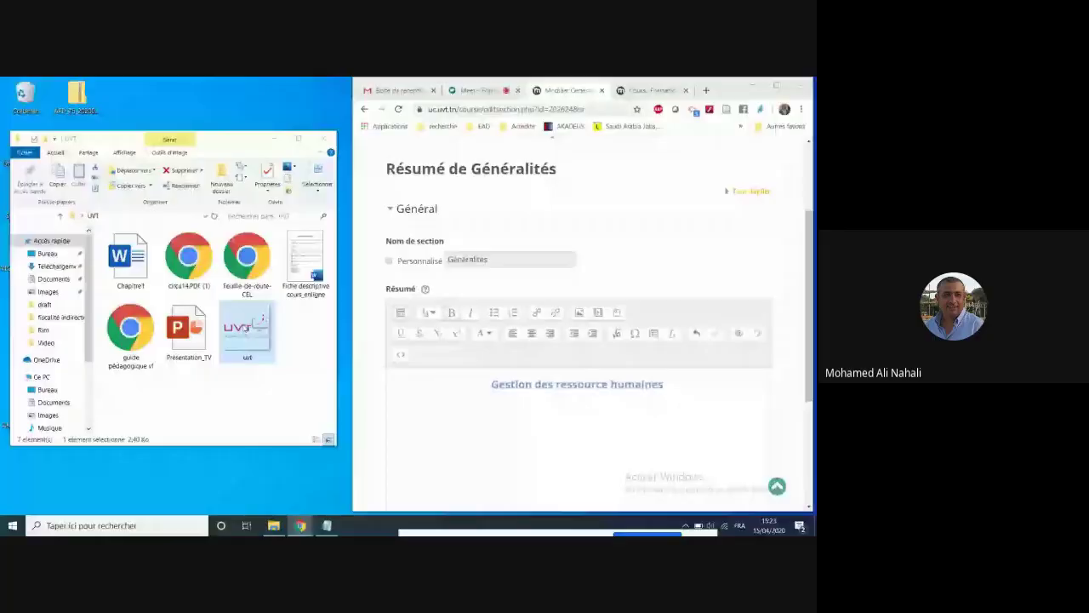
drag(247, 332, 254, 341)
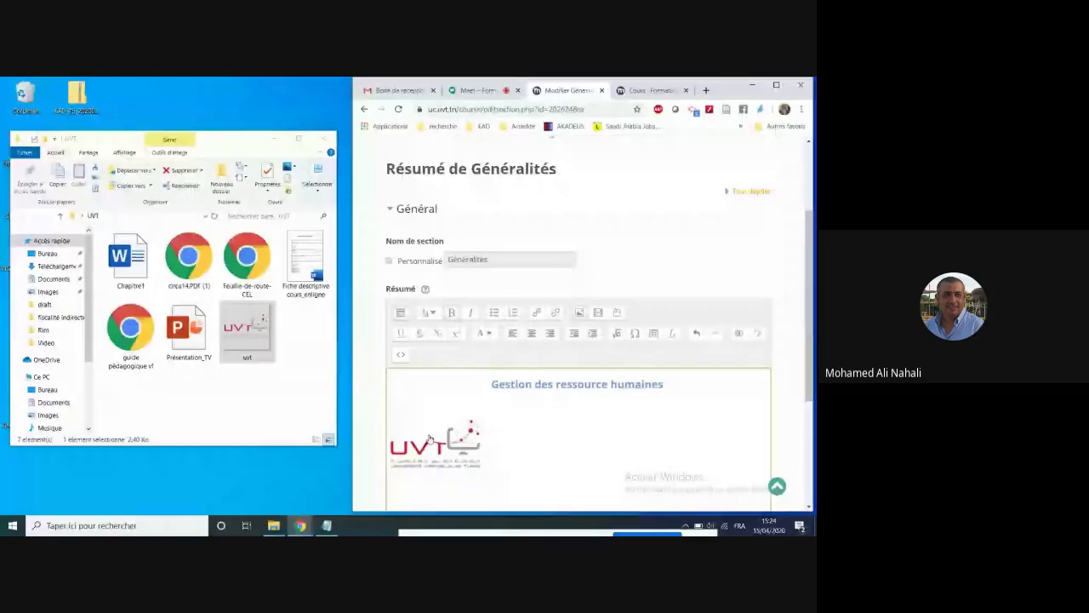
drag(430, 438, 389, 435)
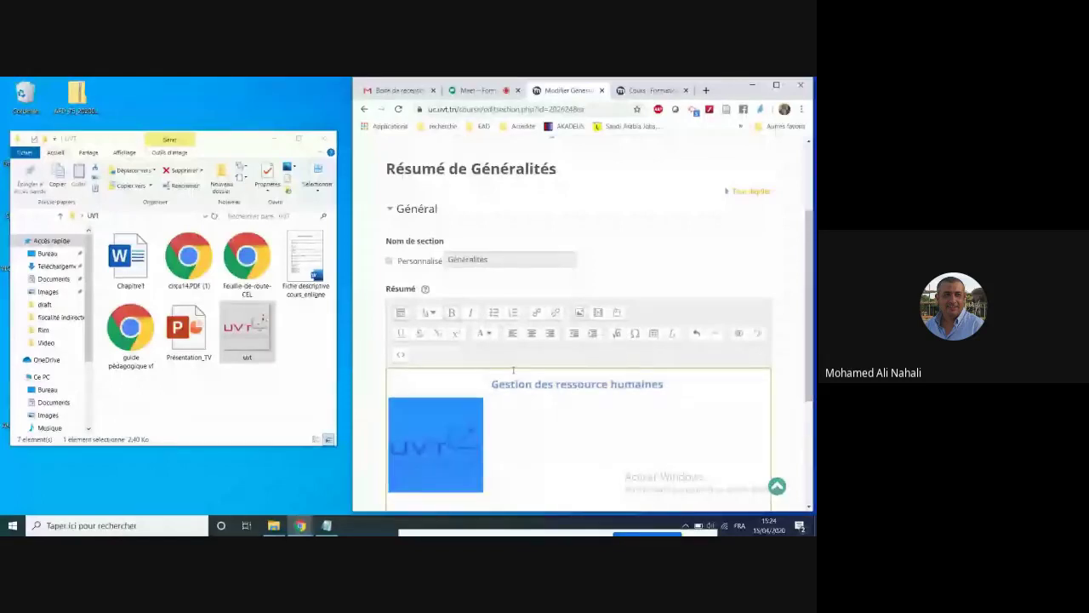
click(531, 332)
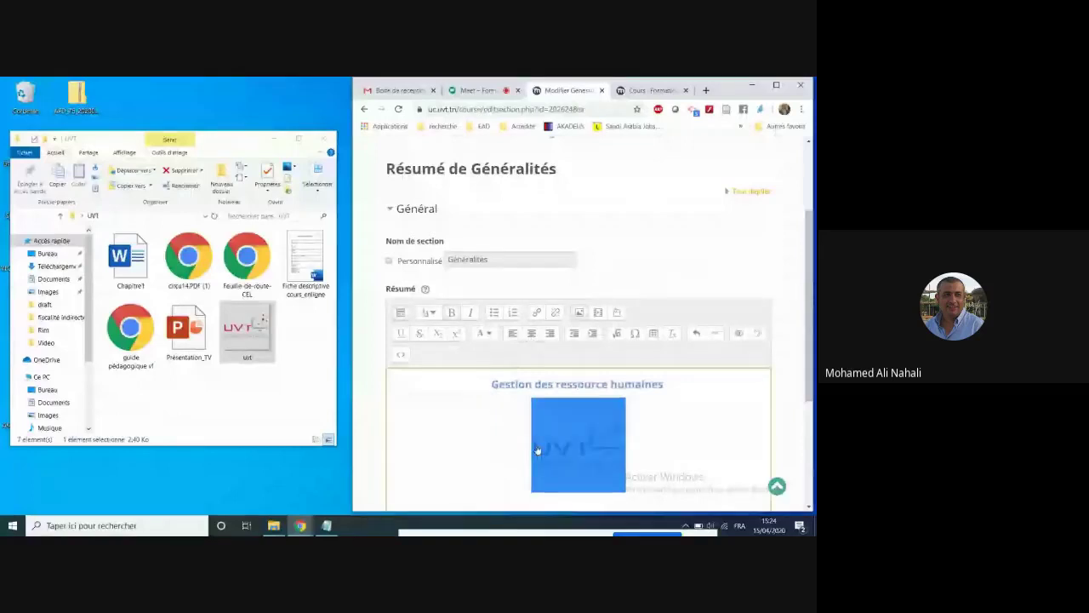
Maximize the browser window and save the Généralités section summary
click(776, 87)
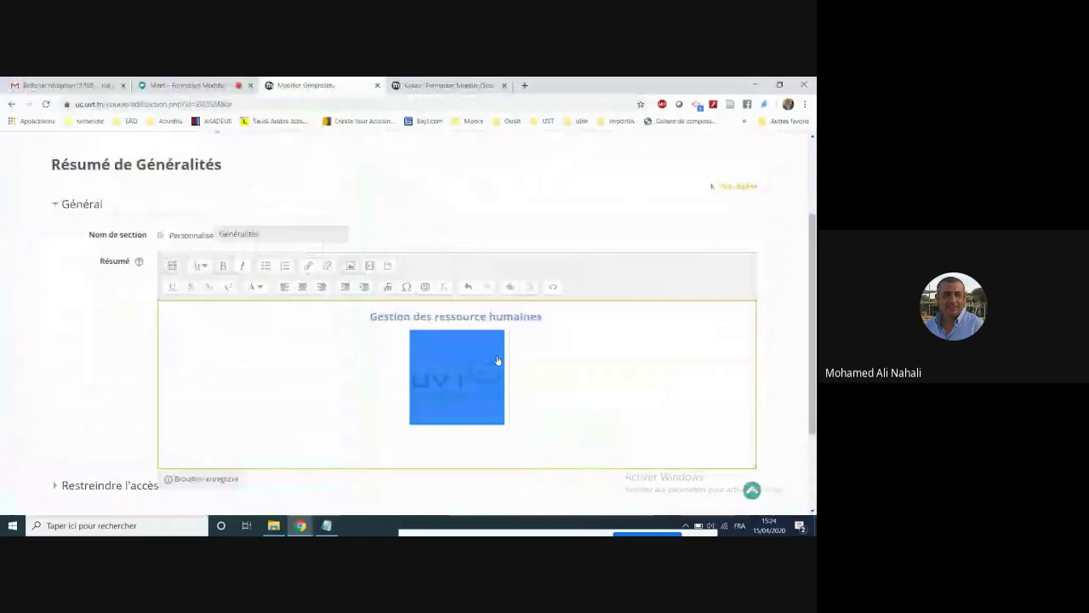
scroll(498, 361, down, 3)
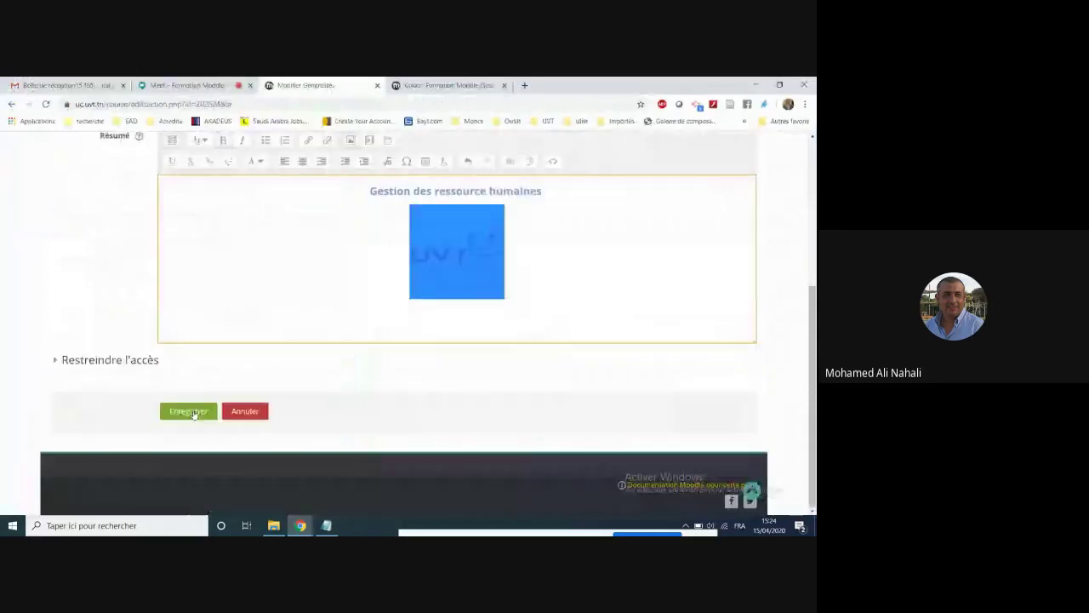
click(188, 412)
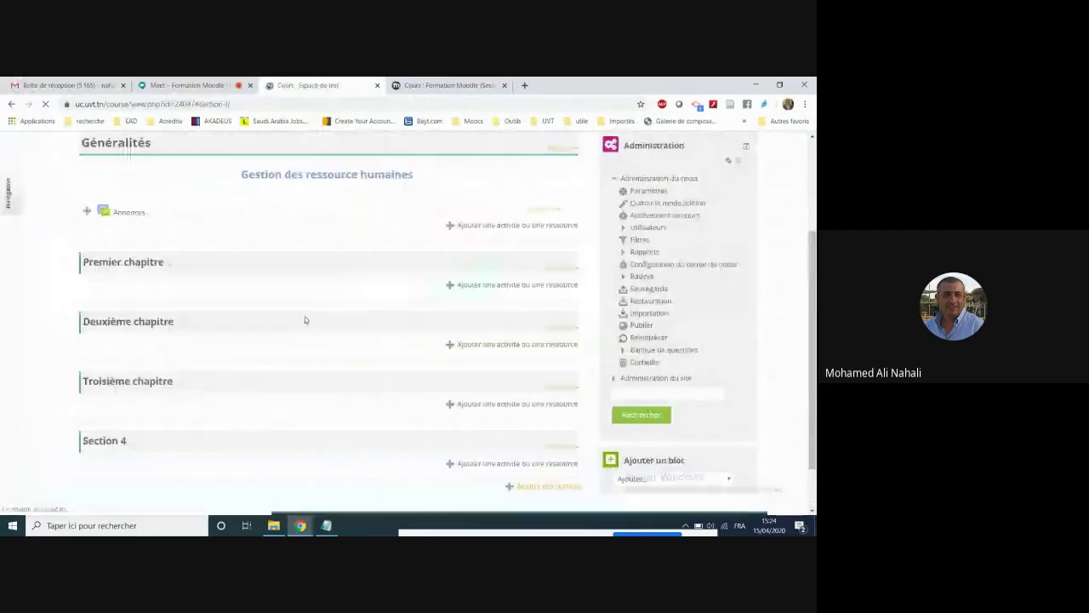
Review the summary heading on the course page, check the Google Meet chat and return to the test course
drag(242, 227, 411, 228)
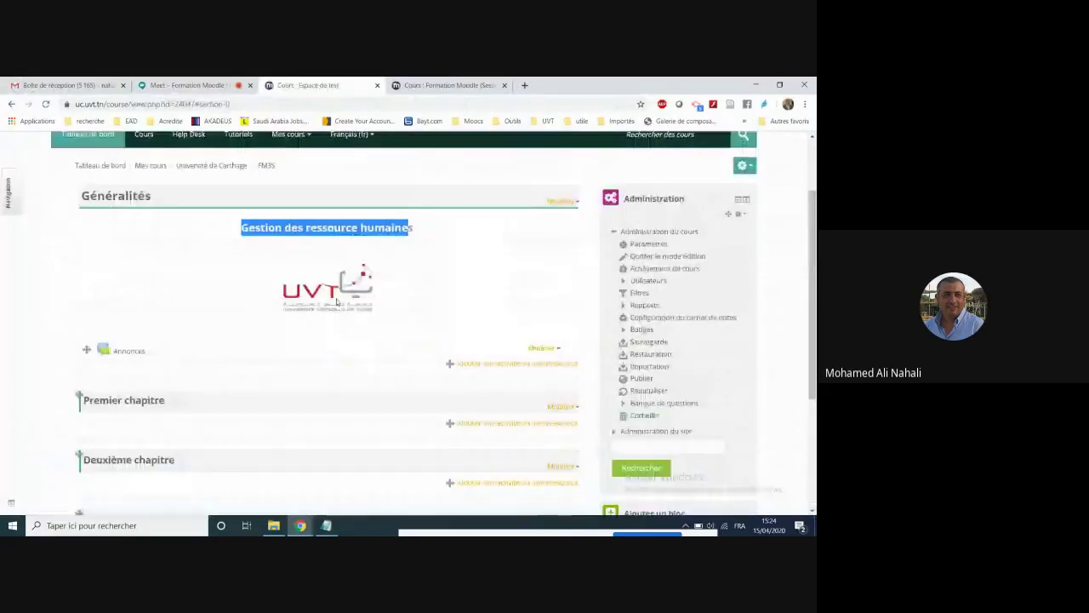
click(170, 85)
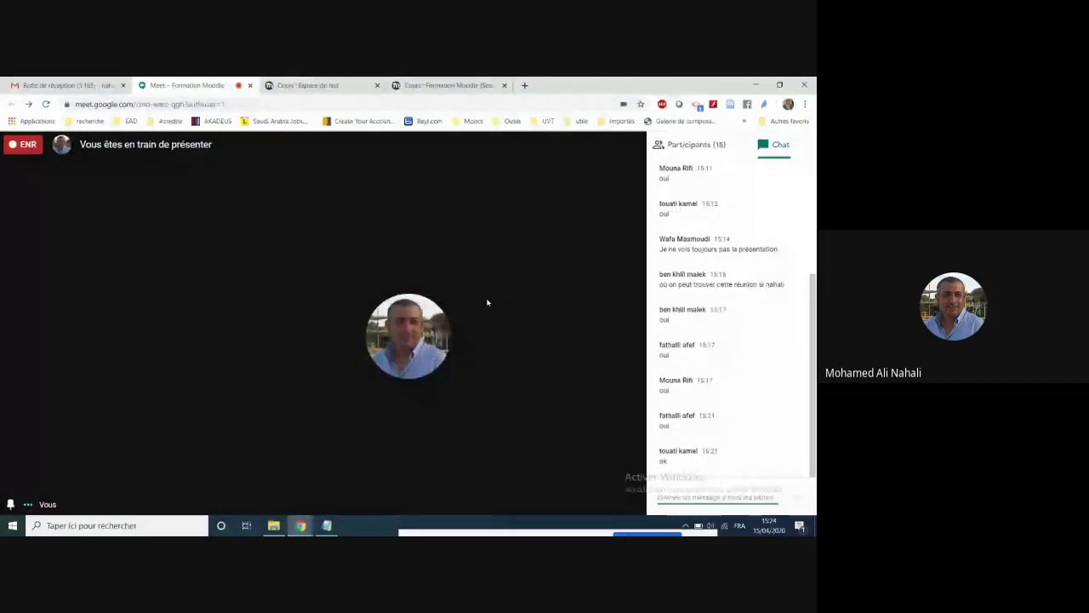
click(310, 85)
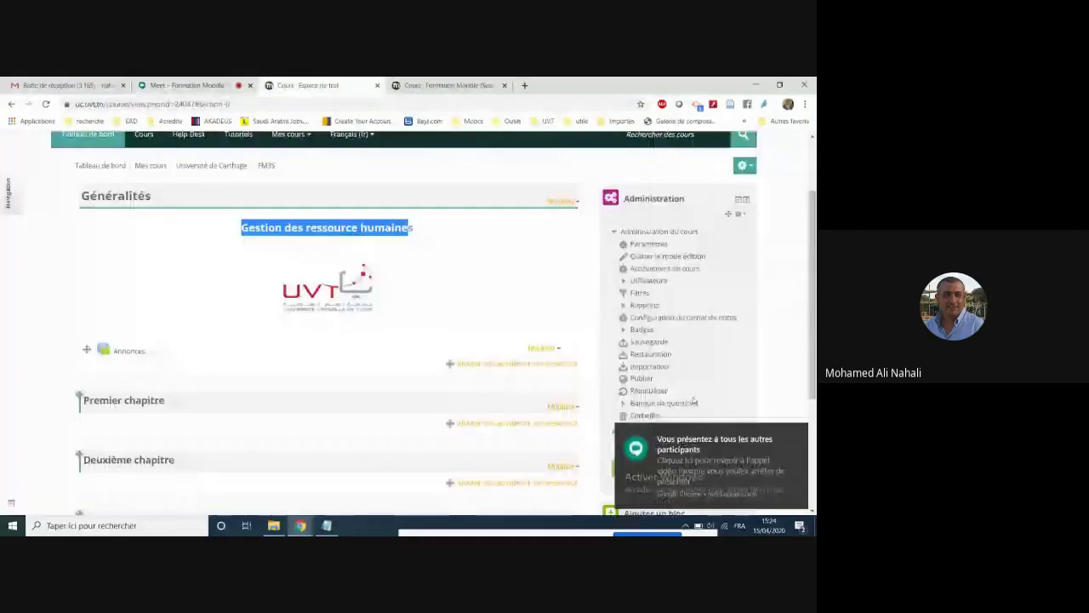
Add an Étiquette resource to the Premier chapitre section
scroll(218, 290, down, 2)
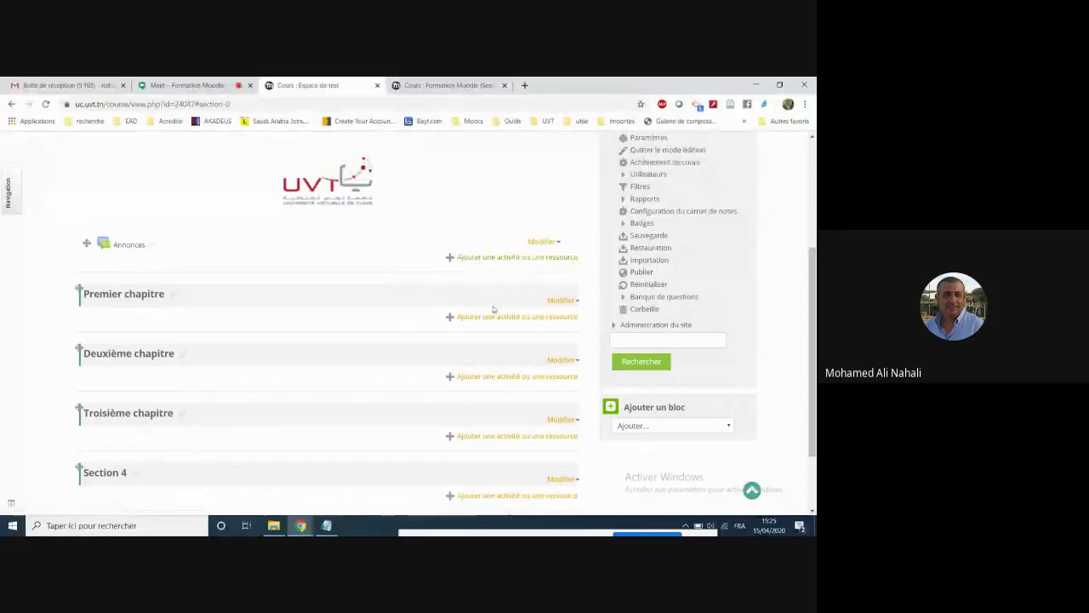
scroll(493, 305, down, 2)
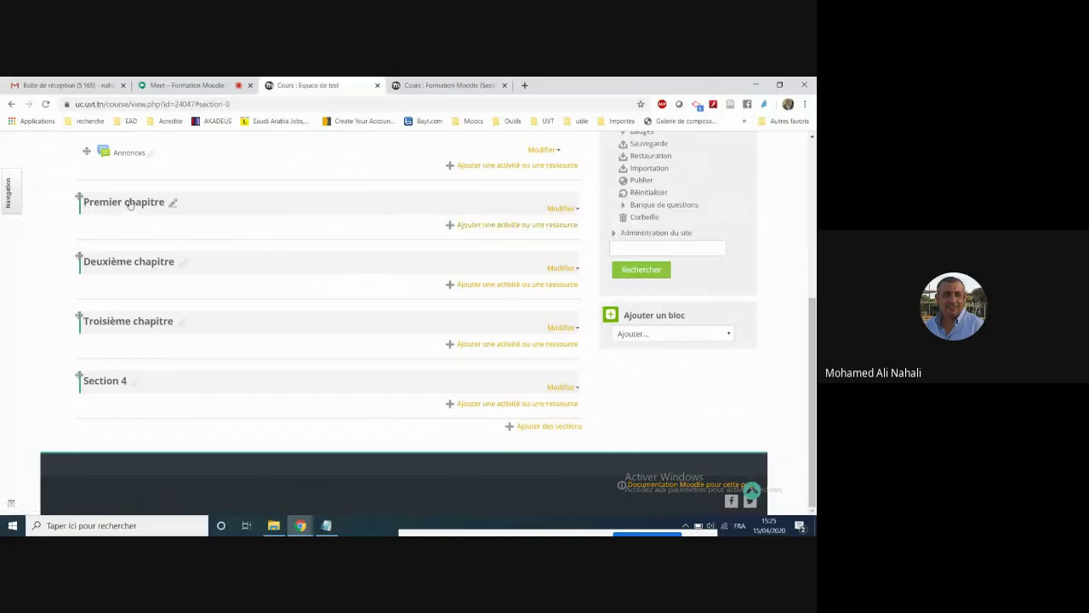
click(517, 225)
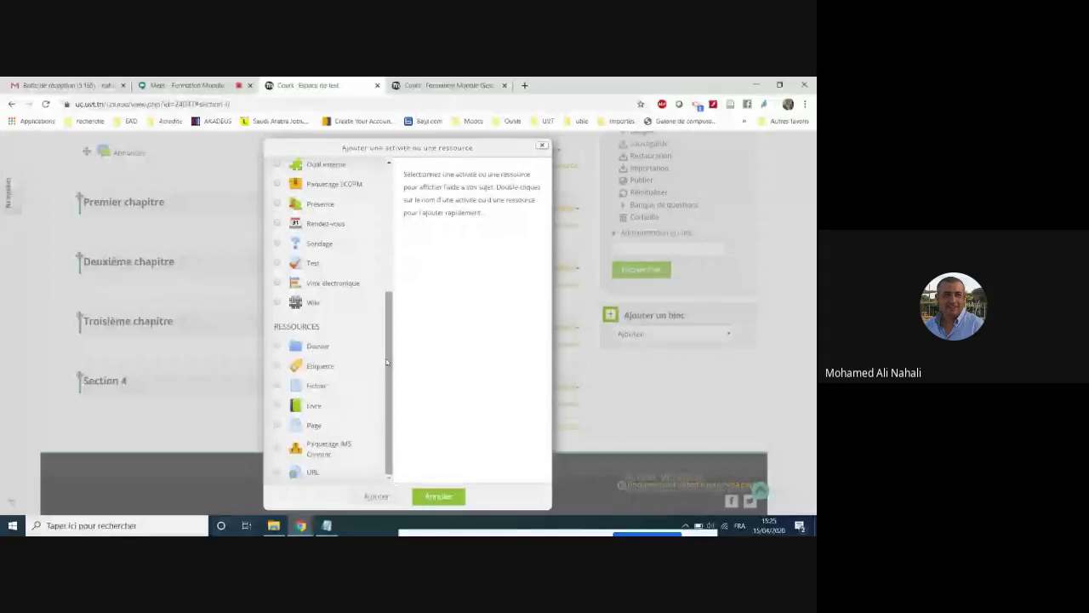
mouse_move(388, 358)
mouse_down()
mouse_move(390, 269)
mouse_move(385, 366)
mouse_up()
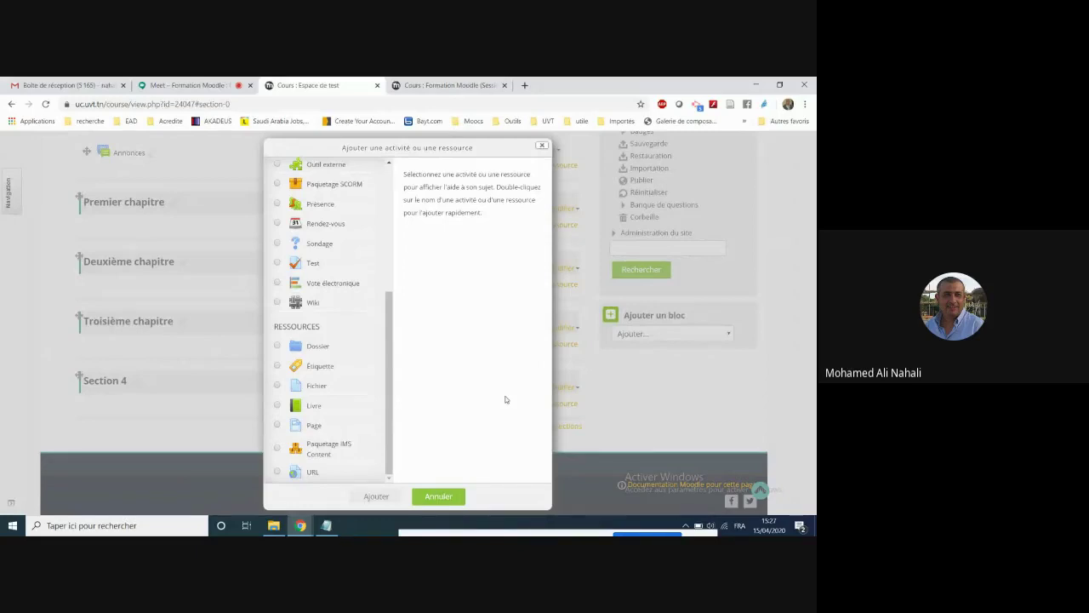
click(315, 367)
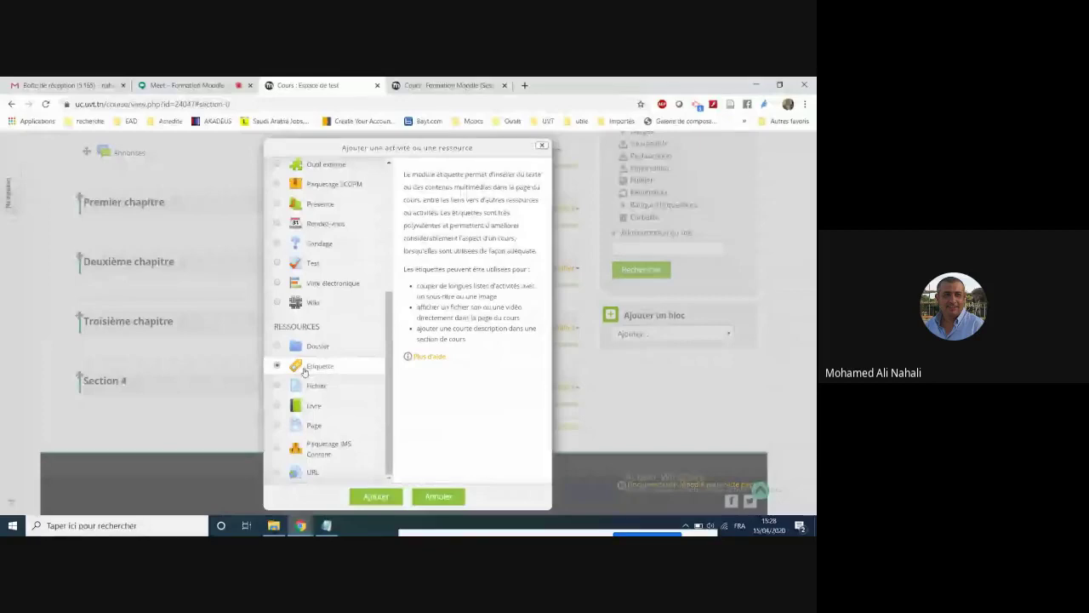
click(379, 498)
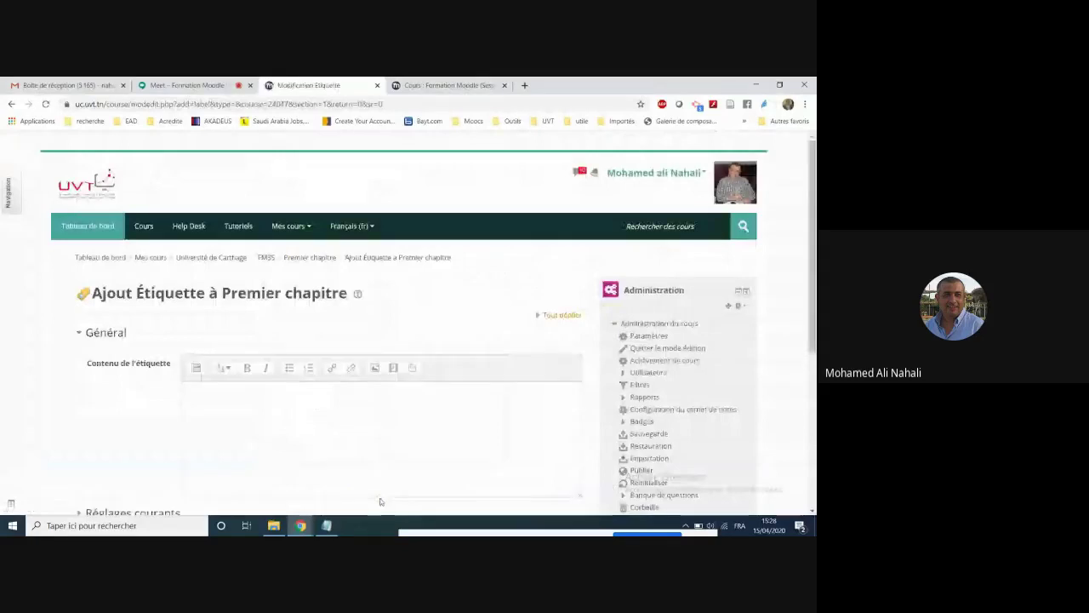
Enter "Objectifs du chapitre :" as the label content, followed by a new paragraph starting "Au terme de ce chapitre"
scroll(381, 501, down, 1)
click(228, 310)
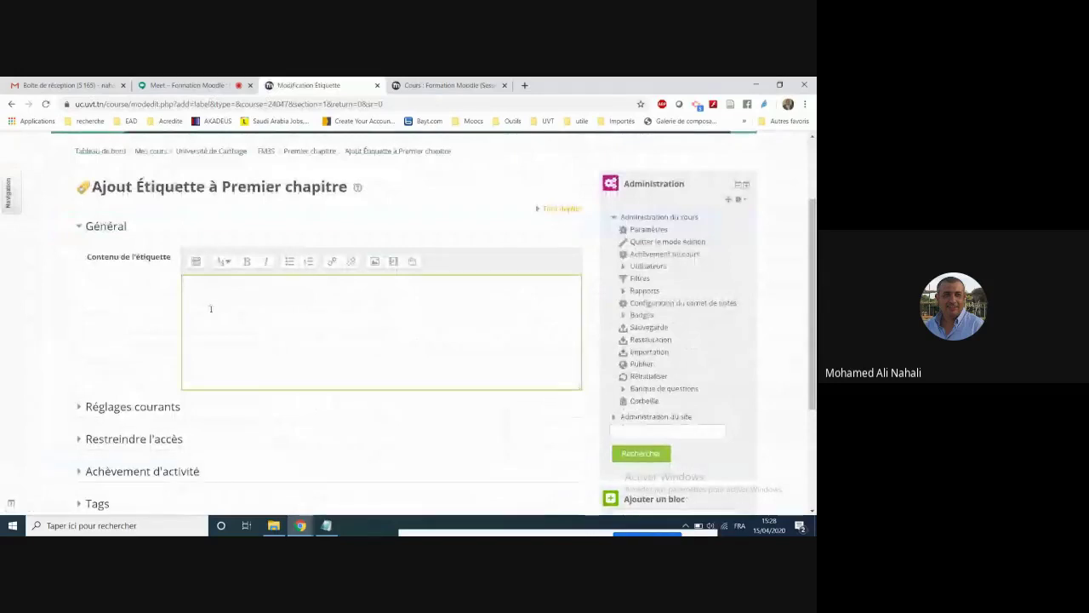
text(Objet)
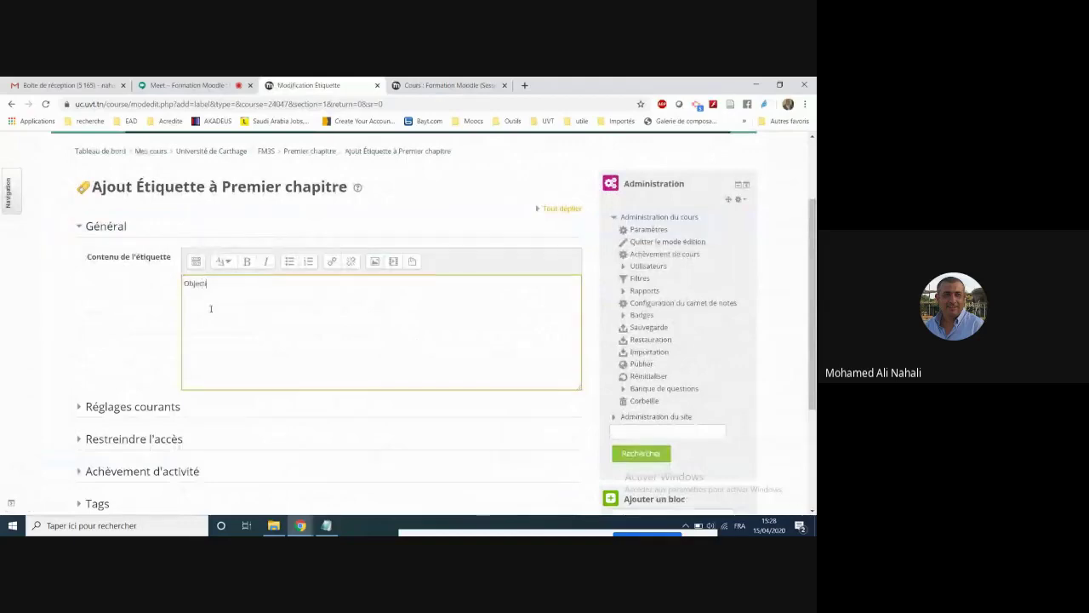
text(tifs du chapitre)
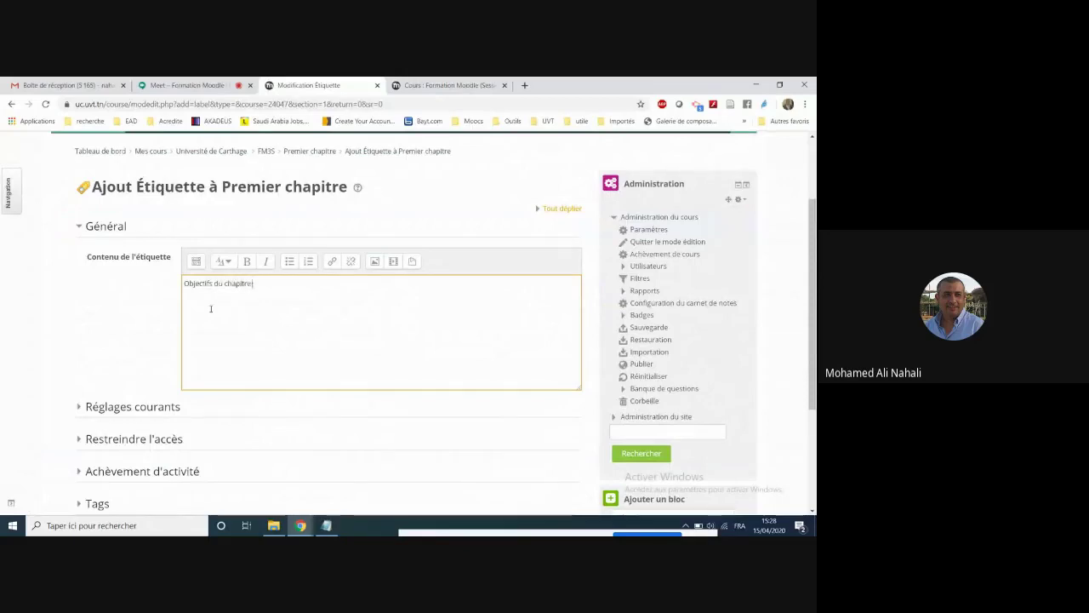
text( :)
text(Au re)
text(rme de l)
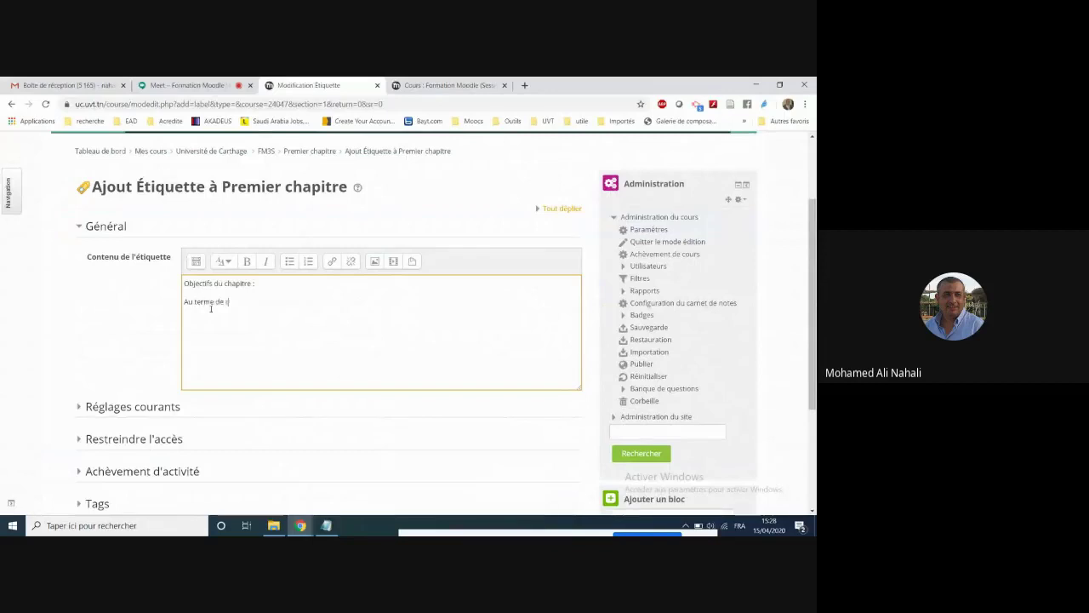
text(e chapitre l'app)
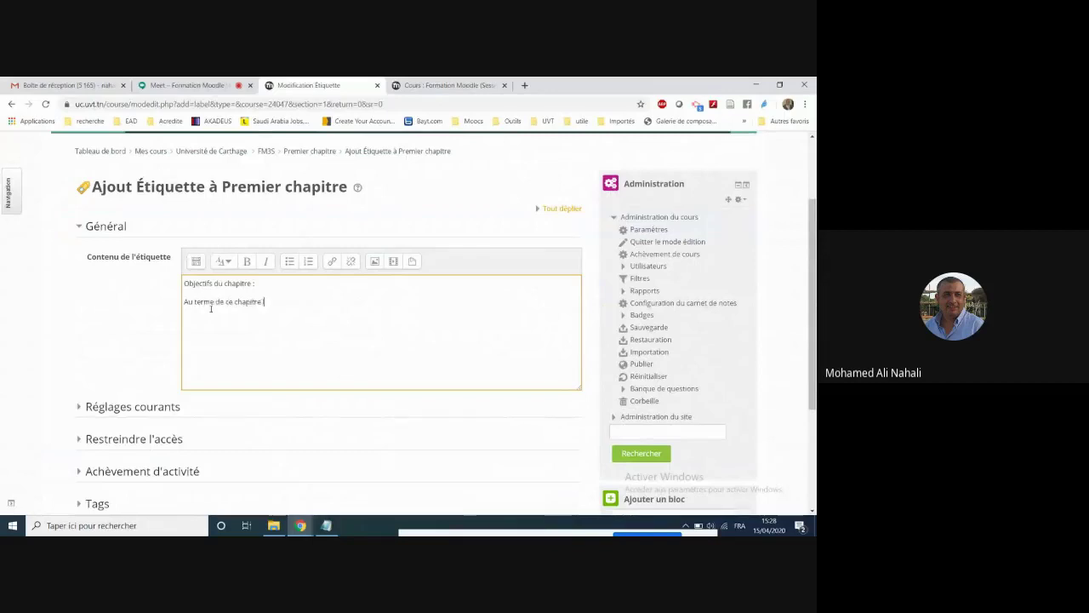